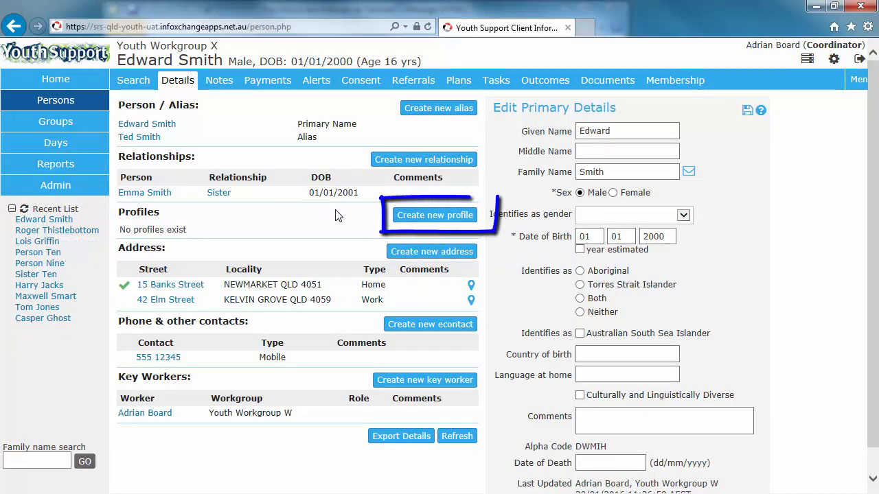
Create a new profile of type Support Case for the client.
{"action": "left_click", "coordinate": [428, 217]}
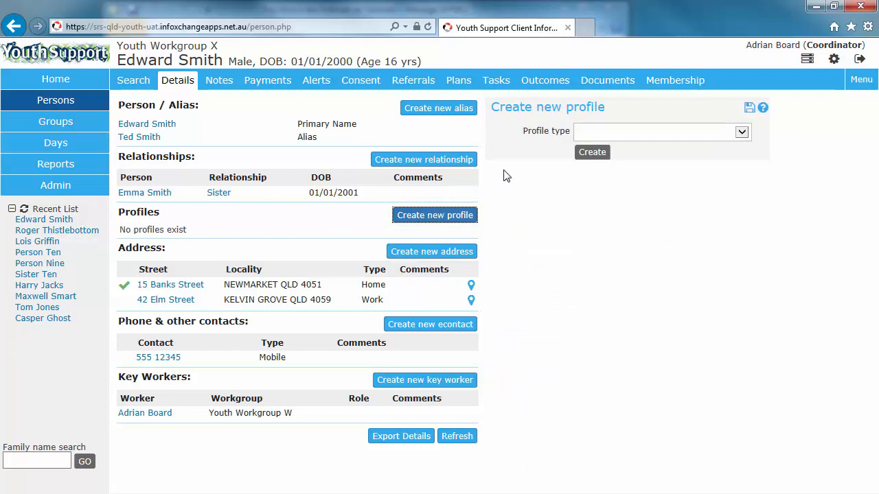
{"action": "left_click", "coordinate": [661, 135]}
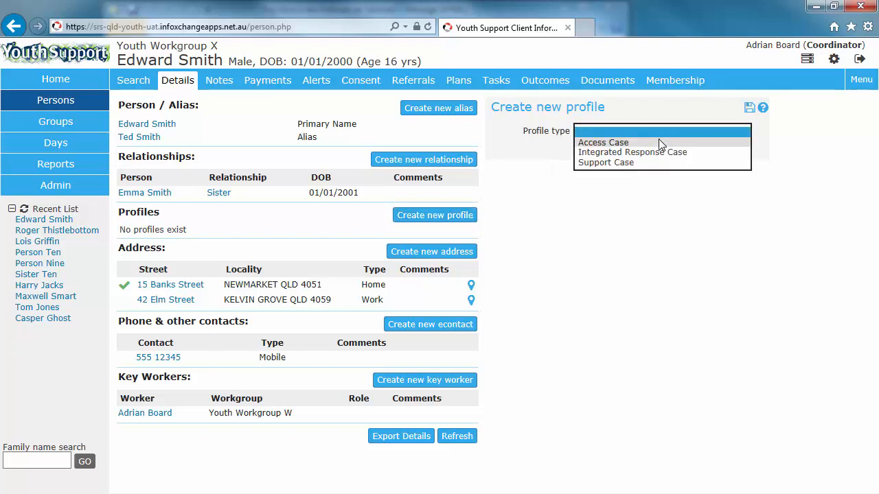
{"action": "left_click", "coordinate": [646, 164]}
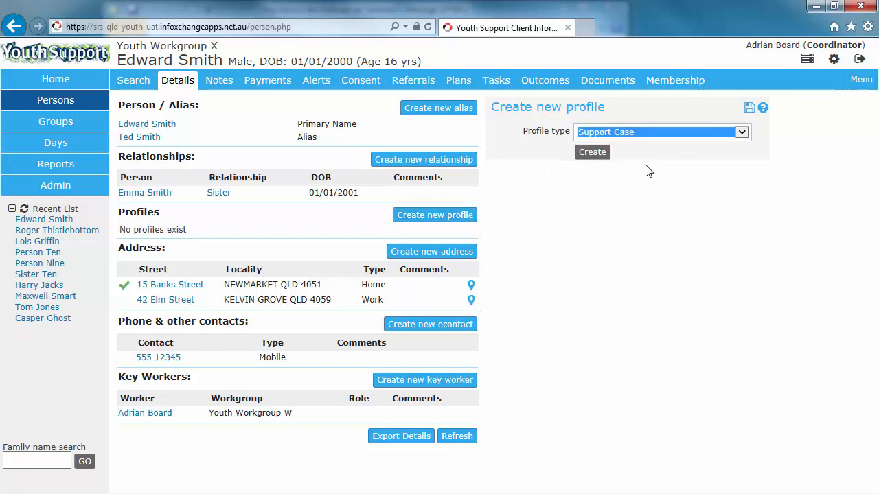
{"action": "left_click", "coordinate": [588, 156]}
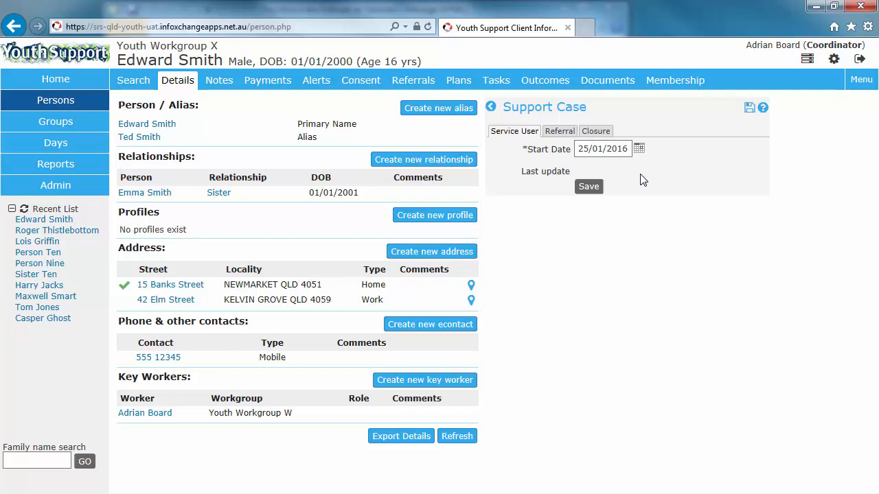
Fill in the support case's referral with source Self and reason "At risk of disconnection from family/community or support networks", and save it.
{"action": "left_click", "coordinate": [559, 132]}
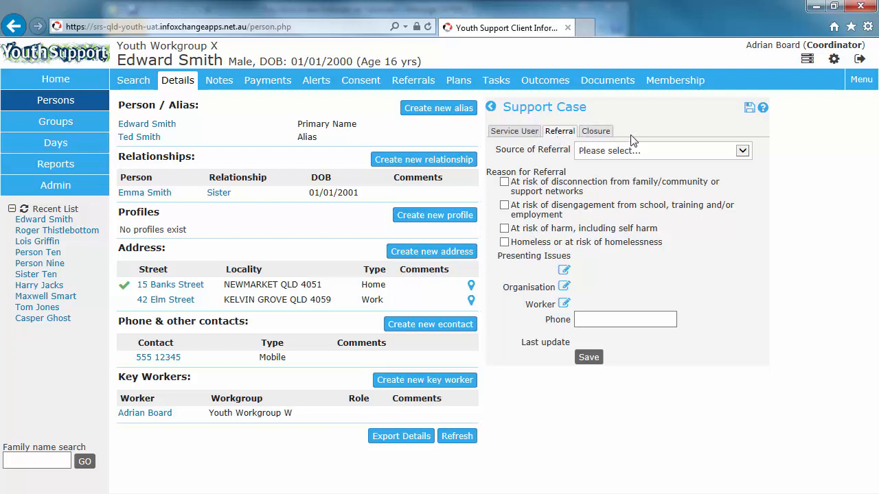
{"action": "left_click", "coordinate": [648, 151]}
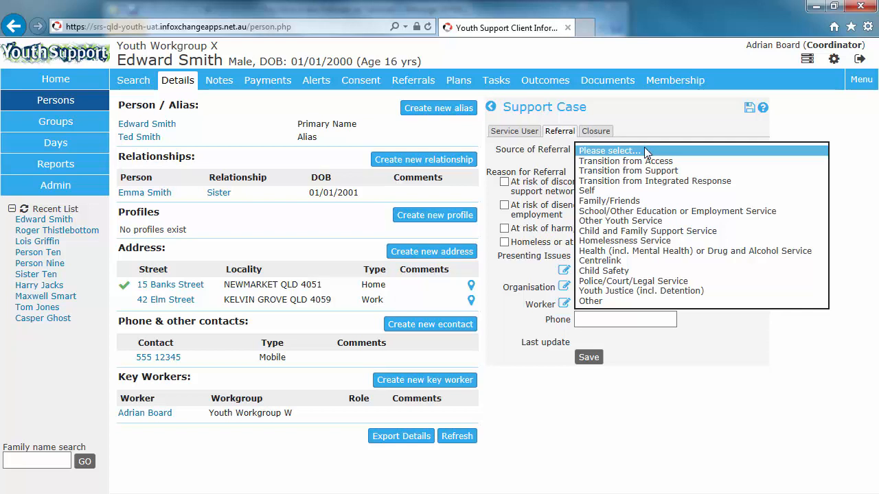
{"action": "left_click", "coordinate": [620, 191]}
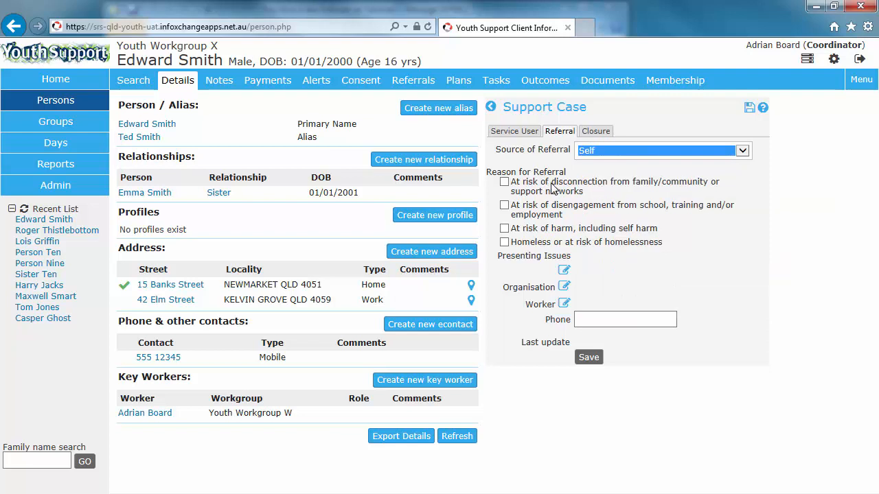
{"action": "key", "text": "Tab"}
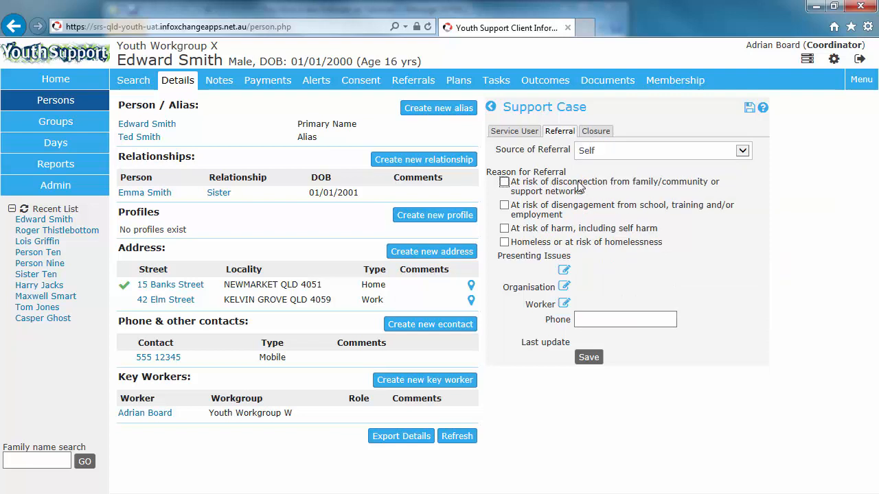
{"action": "left_click", "coordinate": [505, 183]}
{"action": "left_click", "coordinate": [563, 271]}
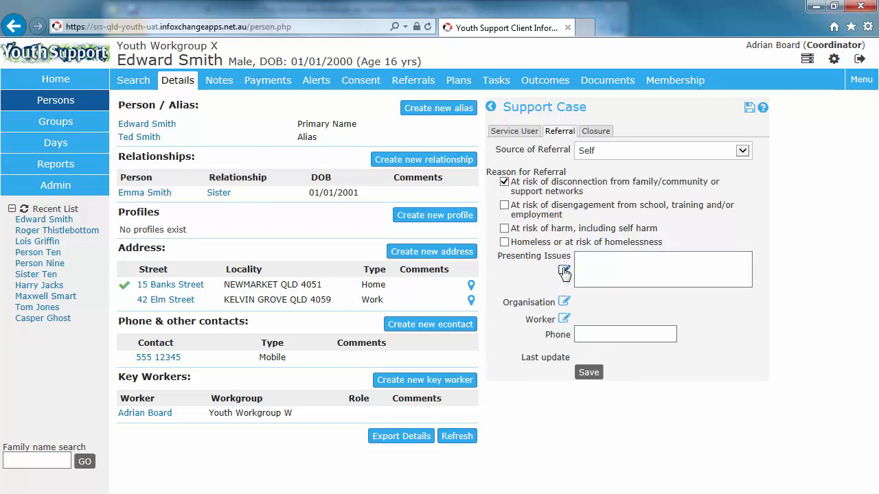
{"action": "left_click", "coordinate": [563, 271]}
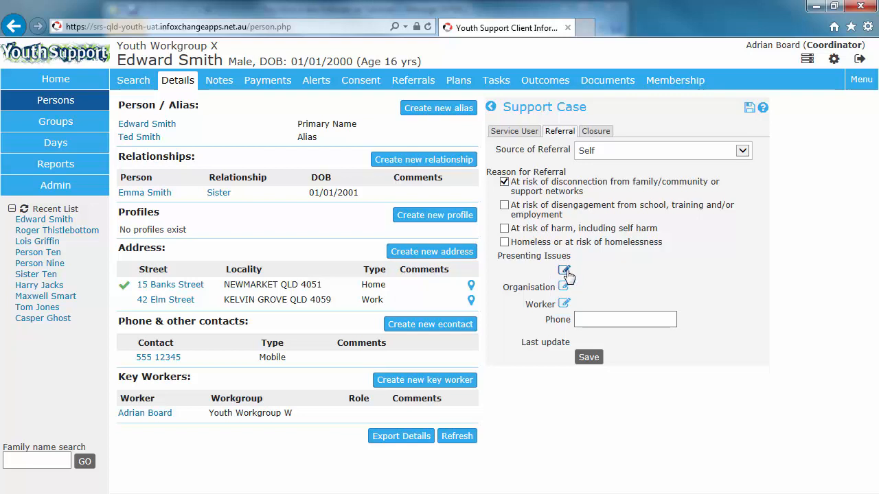
{"action": "left_click", "coordinate": [589, 358]}
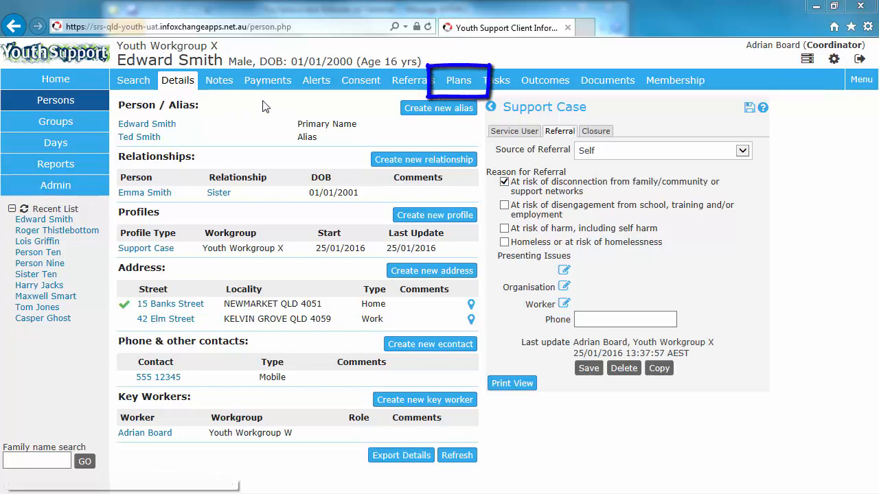
Start a new plan for the client and set its review date to 11/02/2016.
{"action": "left_click", "coordinate": [451, 83]}
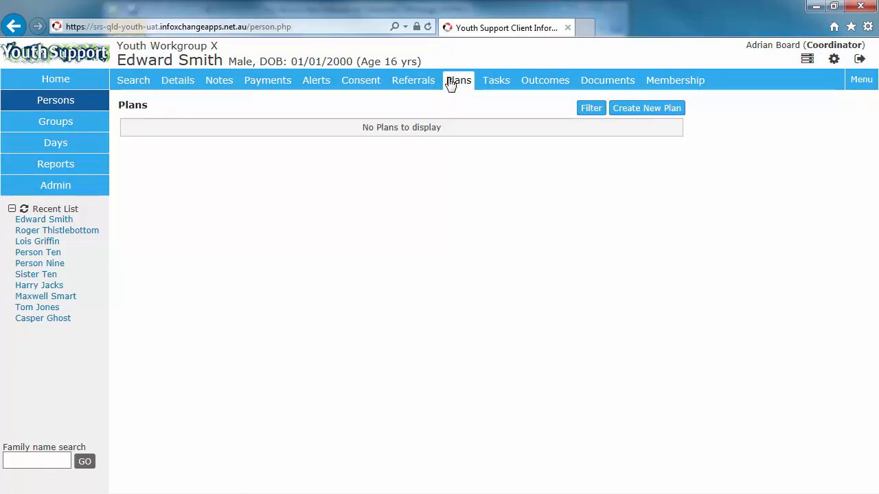
{"action": "left_click", "coordinate": [633, 110]}
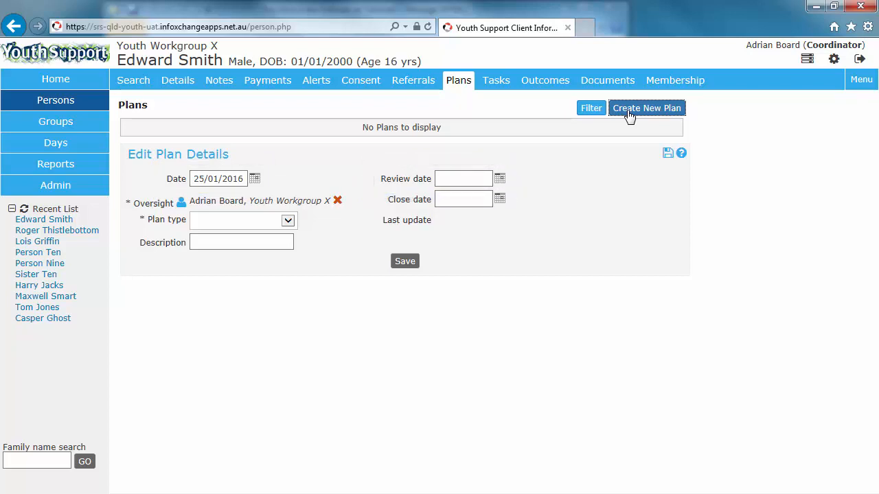
{"action": "left_click", "coordinate": [499, 179]}
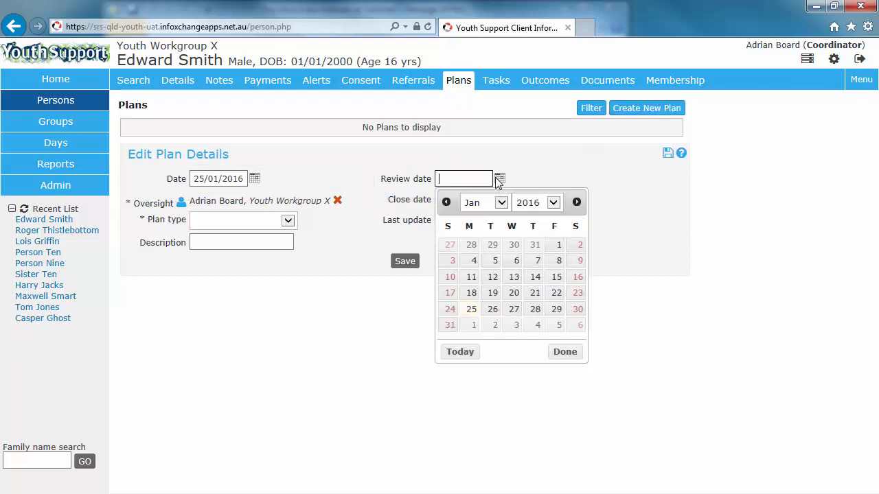
{"action": "left_click", "coordinate": [577, 202]}
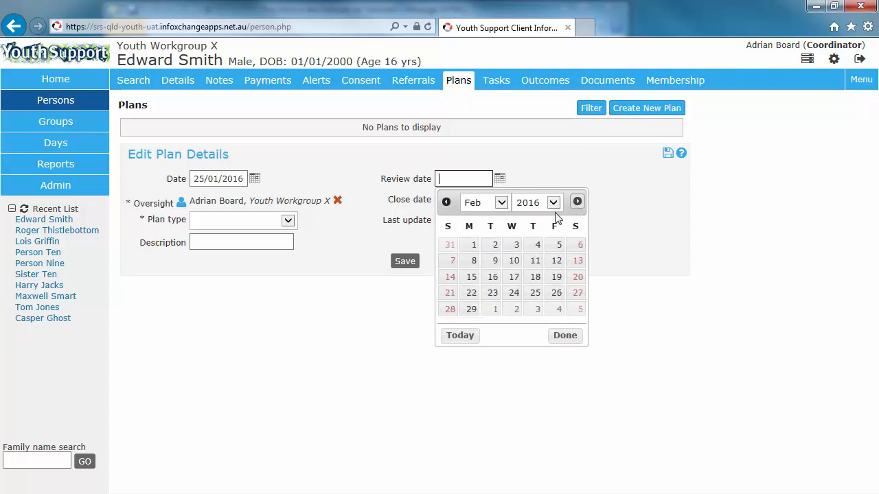
{"action": "left_click", "coordinate": [534, 261]}
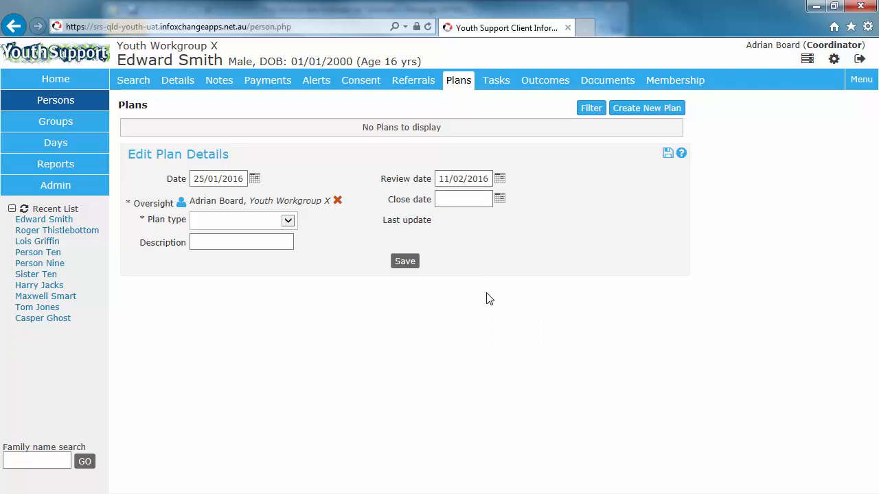
Set the plan type to Support, describe it as the client's Case Plan using their first name, and save the plan.
{"action": "left_click", "coordinate": [261, 228]}
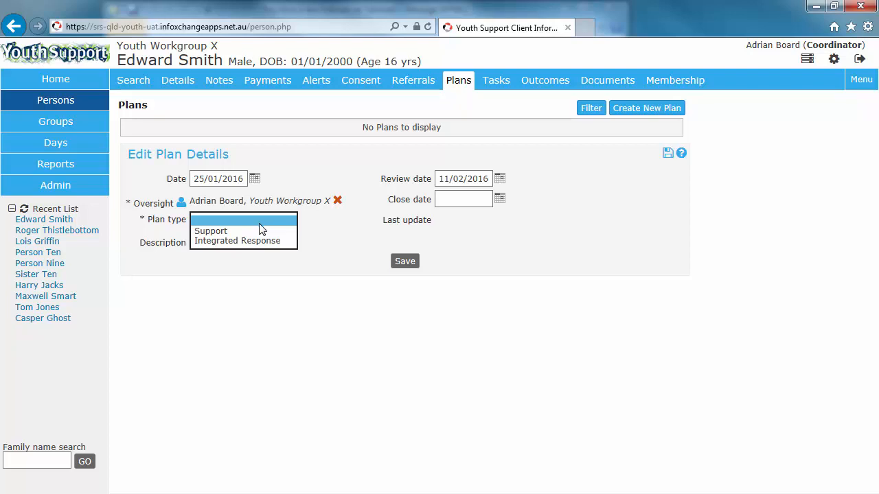
{"action": "left_click", "coordinate": [259, 232]}
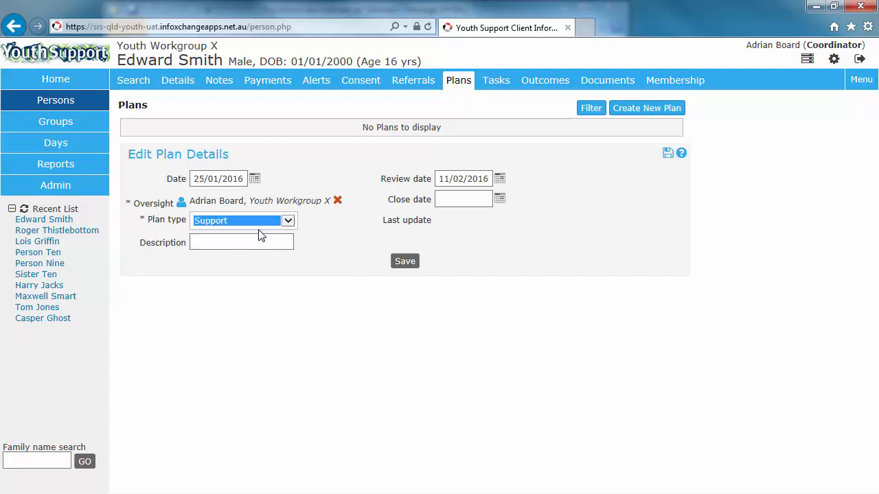
{"action": "left_click", "coordinate": [257, 244]}
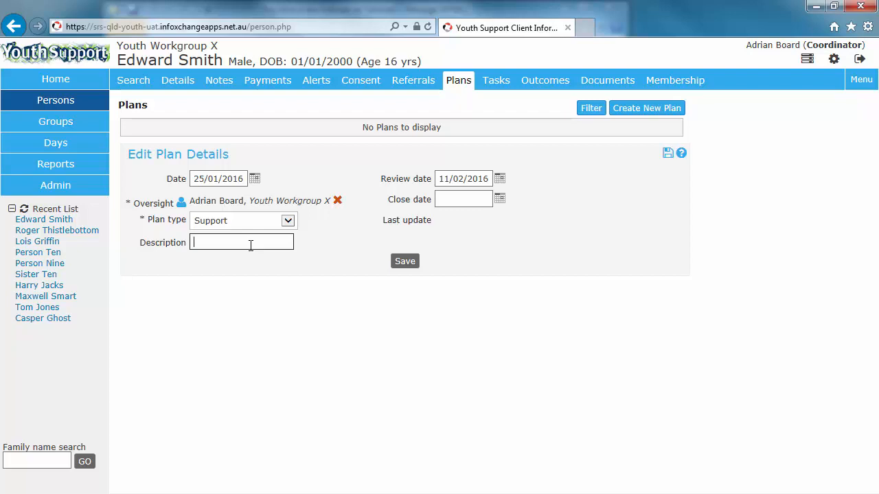
{"action": "type", "text": "Edward's Case Plan"}
{"action": "left_click", "coordinate": [406, 264]}
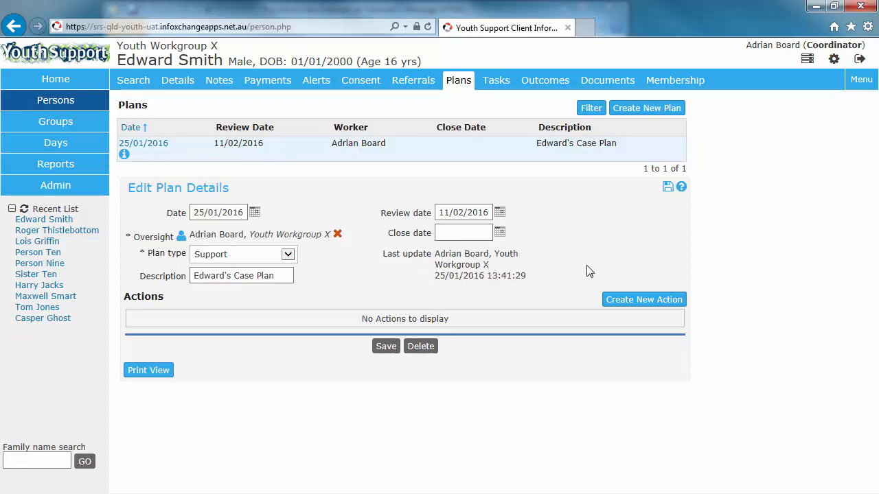
Add a new action to the plan with a review date of 26/02/2016.
{"action": "left_click", "coordinate": [641, 300]}
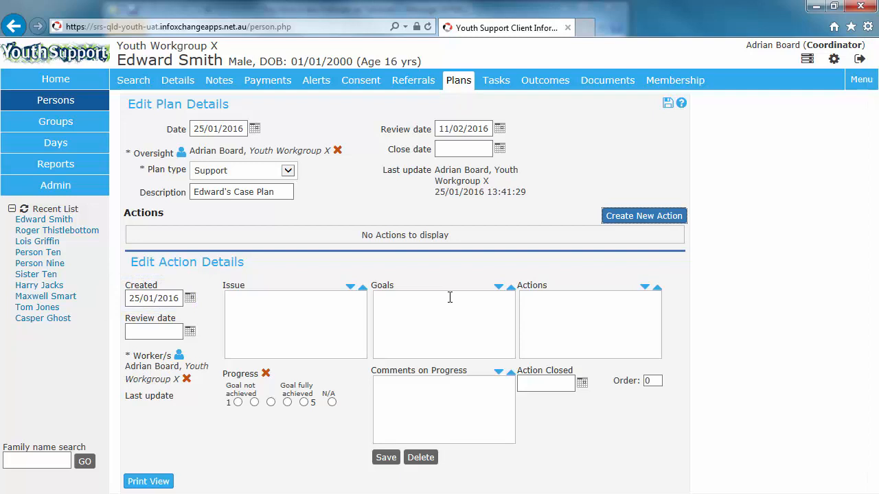
{"action": "left_click", "coordinate": [188, 334]}
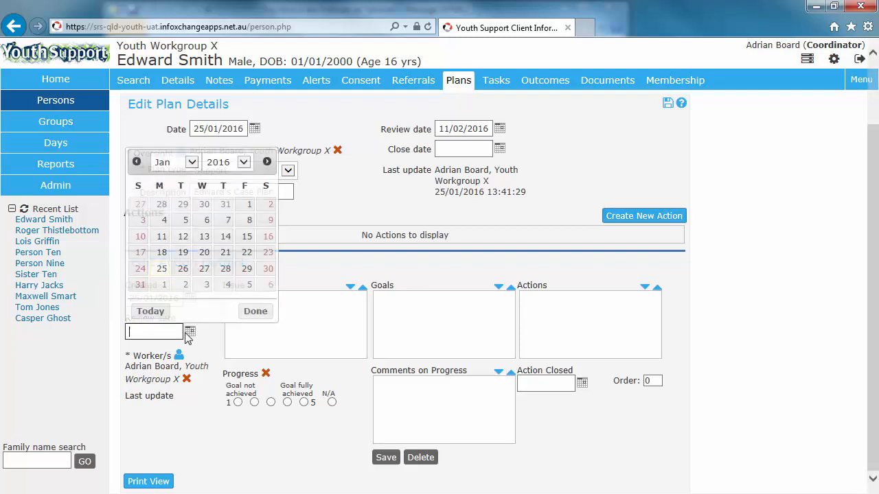
{"action": "left_click", "coordinate": [268, 163]}
{"action": "left_click", "coordinate": [248, 253]}
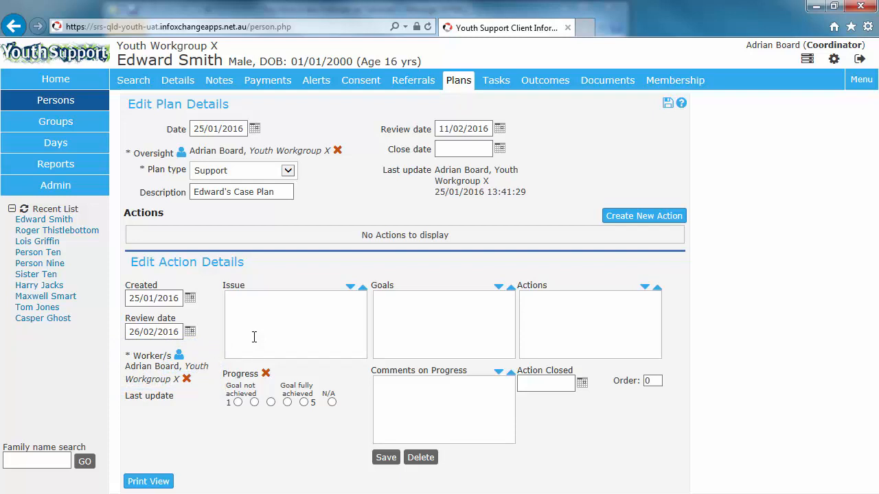
{"action": "left_click", "coordinate": [178, 355]}
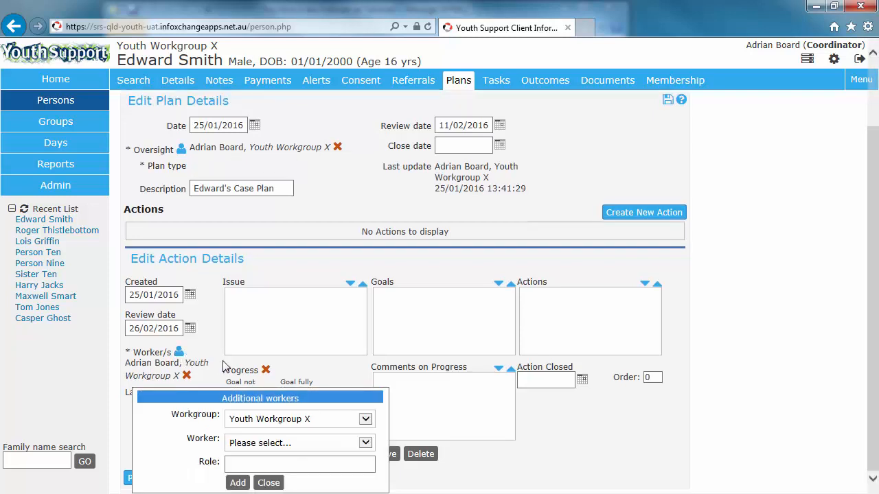
{"action": "left_click", "coordinate": [364, 443]}
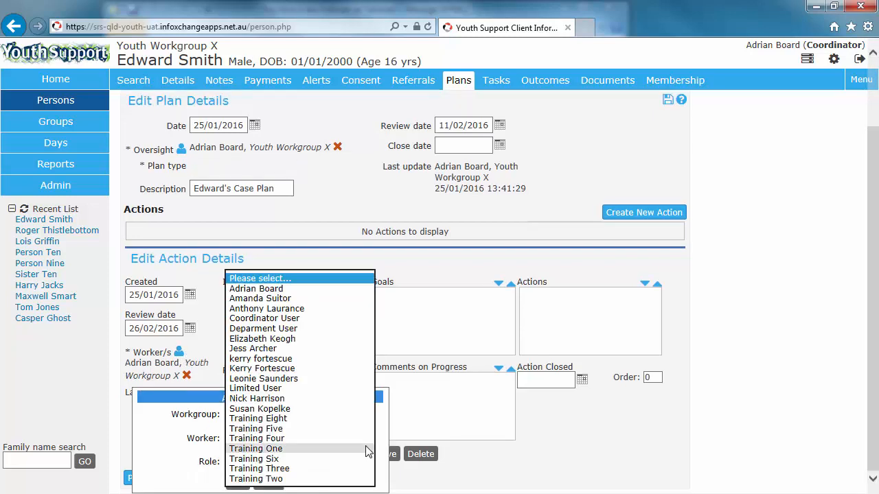
{"action": "left_click", "coordinate": [282, 289]}
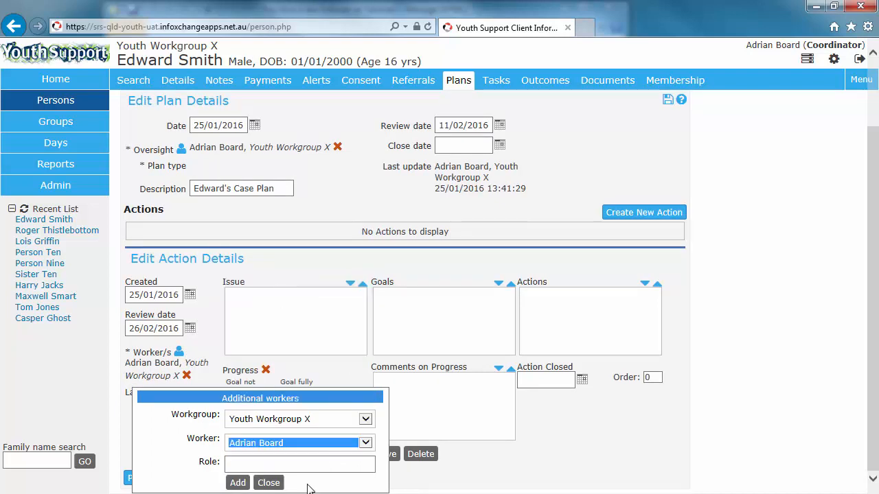
{"action": "left_click", "coordinate": [268, 483]}
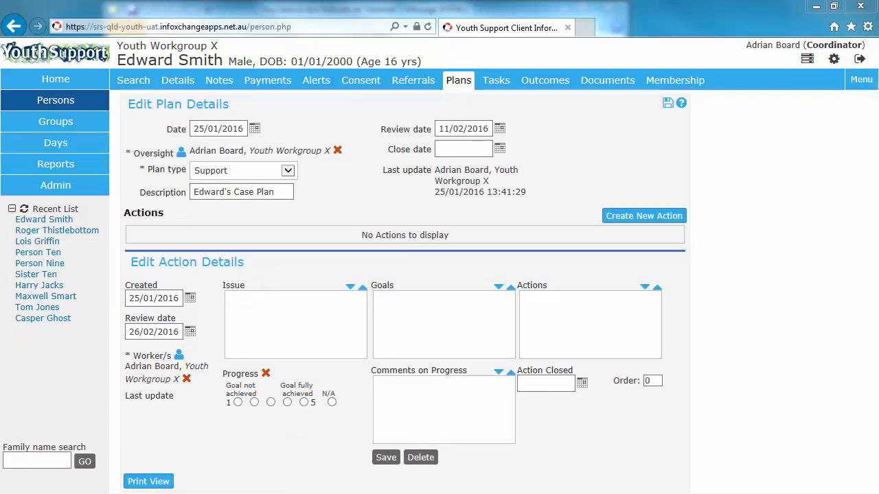
Enter the issue "Frequent conflict at home", a goal to reduce family conflict within the client's home and the action "Dispute resolution with family", and save.
{"action": "left_click", "coordinate": [268, 315]}
{"action": "type", "text": "Frequent conflict at home"}
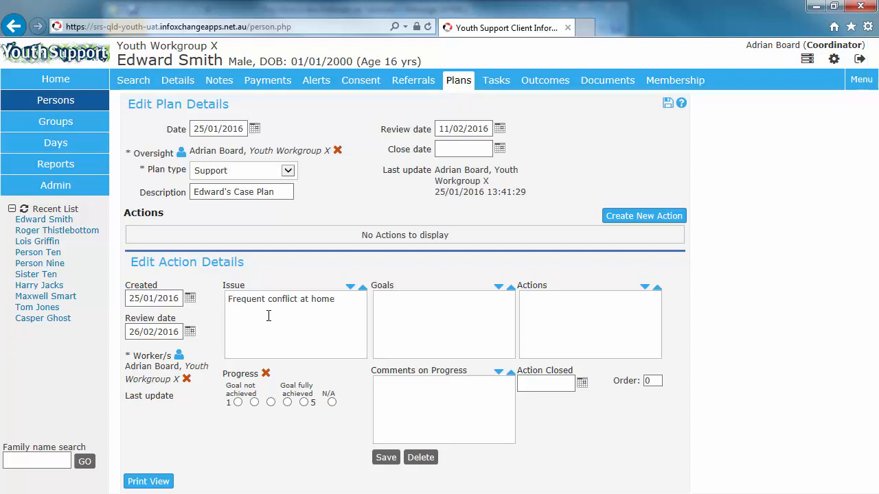
{"action": "left_click", "coordinate": [435, 306]}
{"action": "type", "text": "Reduce family conflict within Edward's home"}
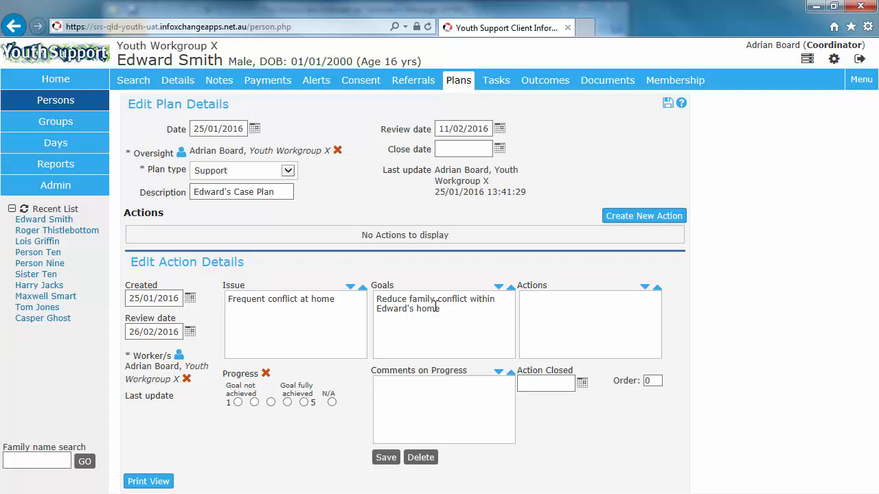
{"action": "left_click", "coordinate": [580, 307]}
{"action": "type", "text": "Dispute resolution with family"}
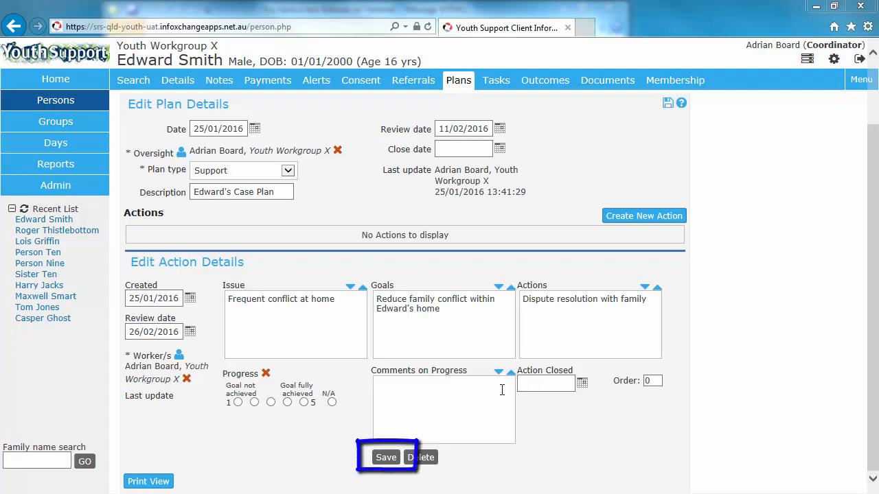
{"action": "left_click", "coordinate": [386, 458]}
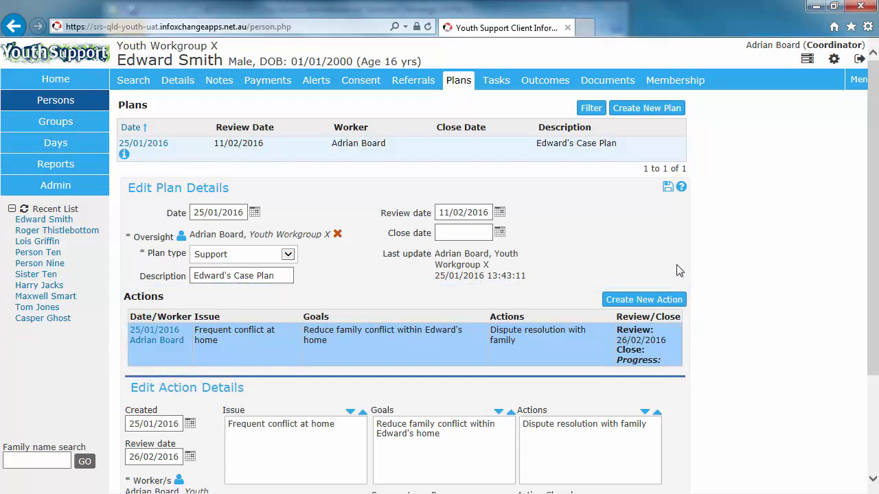
Rate the action's progress 3 of 5 and comment that the first session was successfully conducted and the client reports a positive response from the family.
{"action": "scroll", "coordinate": [677, 272], "scroll_direction": "down", "scroll_amount": 4}
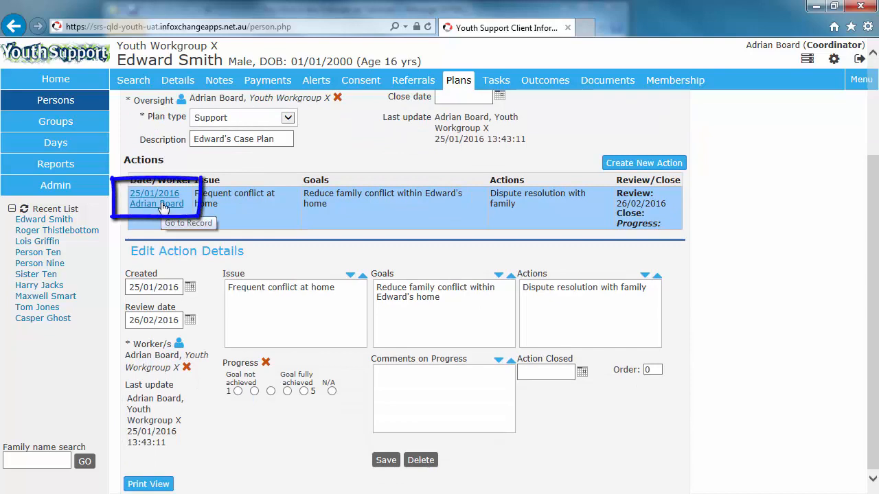
{"action": "scroll", "coordinate": [165, 231], "scroll_direction": "up", "scroll_amount": 4}
{"action": "scroll", "coordinate": [177, 292], "scroll_direction": "down", "scroll_amount": 4}
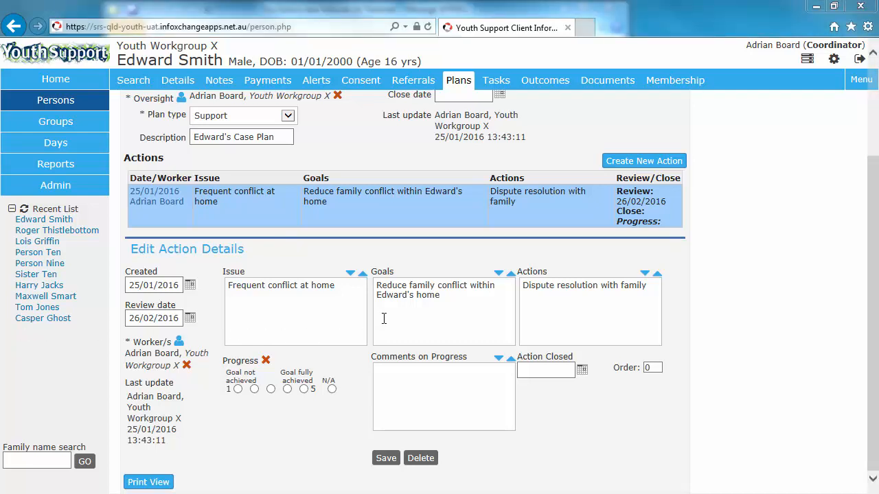
{"action": "left_click", "coordinate": [271, 390]}
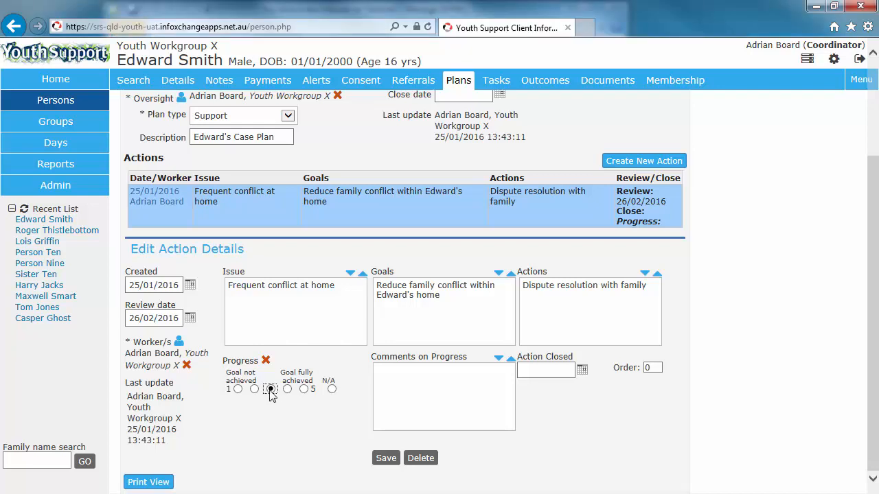
{"action": "left_click", "coordinate": [379, 383]}
{"action": "type", "text": "First session successfully conducted and Edward reports a positive response from the family"}
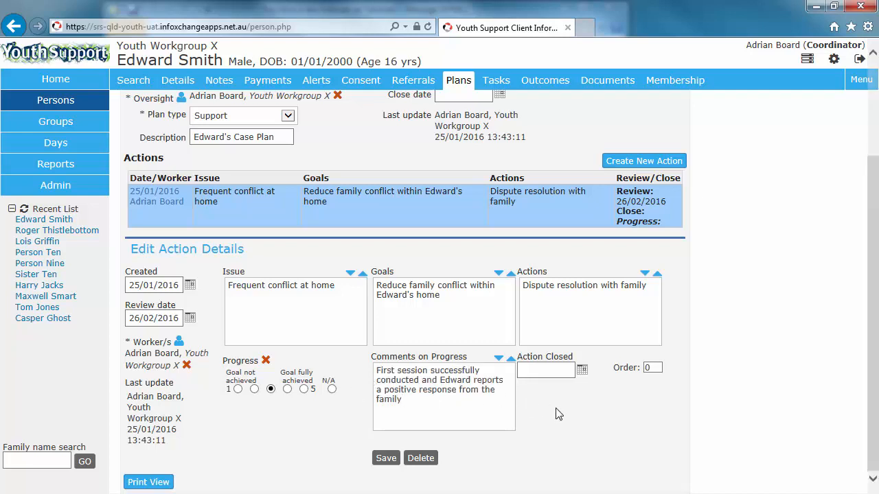
Save the action's progress rating and comment in the client's case plan.
{"action": "left_click", "coordinate": [385, 458]}
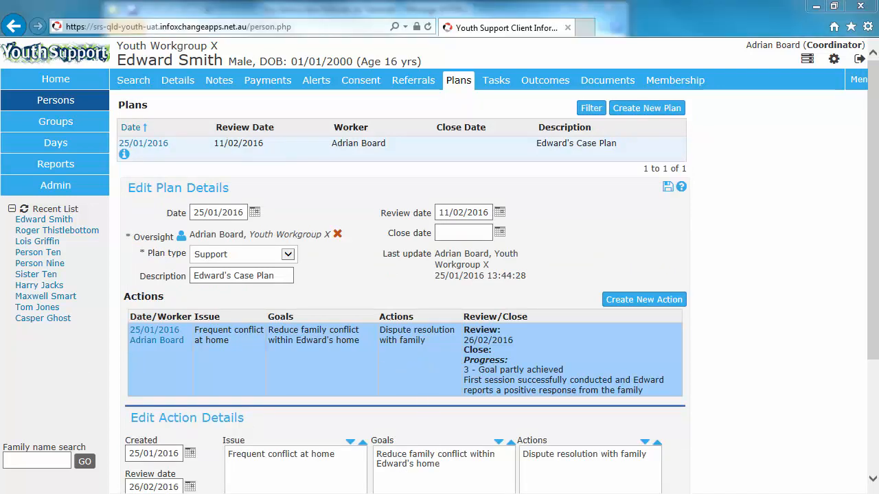
{"action": "scroll", "coordinate": [793, 301], "scroll_direction": "down", "scroll_amount": 3}
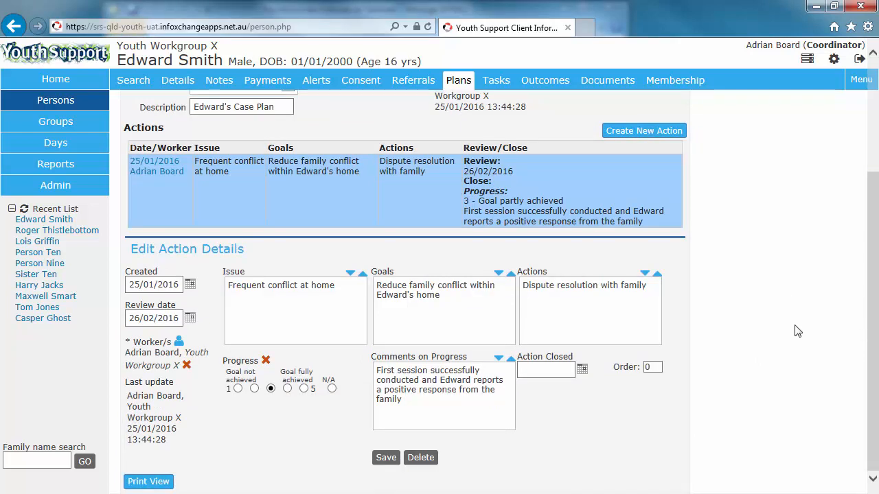
{"action": "left_click", "coordinate": [389, 458]}
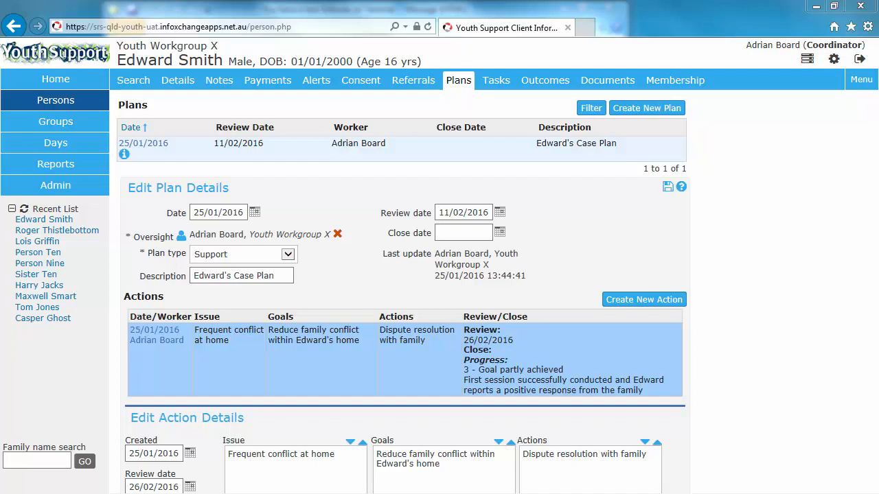
Start a new note in the client's record.
{"action": "left_click", "coordinate": [219, 82]}
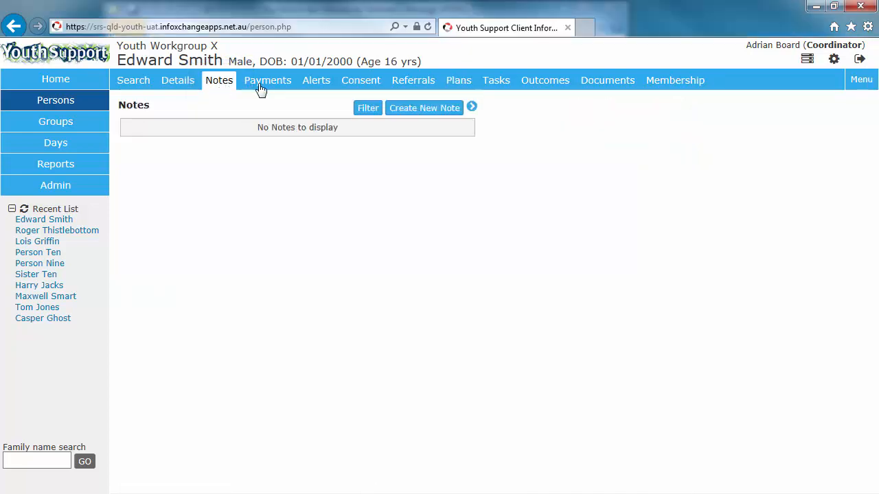
{"action": "left_click", "coordinate": [406, 110]}
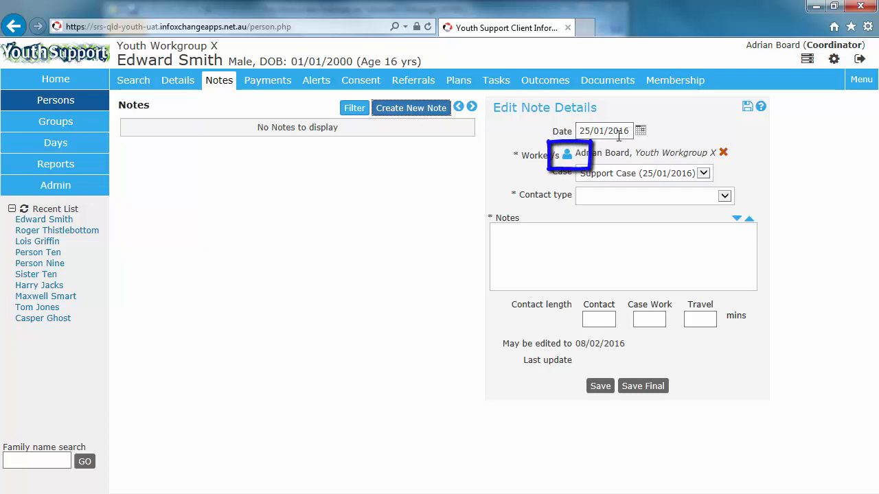
Examine the note's additional worker options, including the External Organisation fields and the worker list for Youth Workgroup X.
{"action": "left_click", "coordinate": [566, 155]}
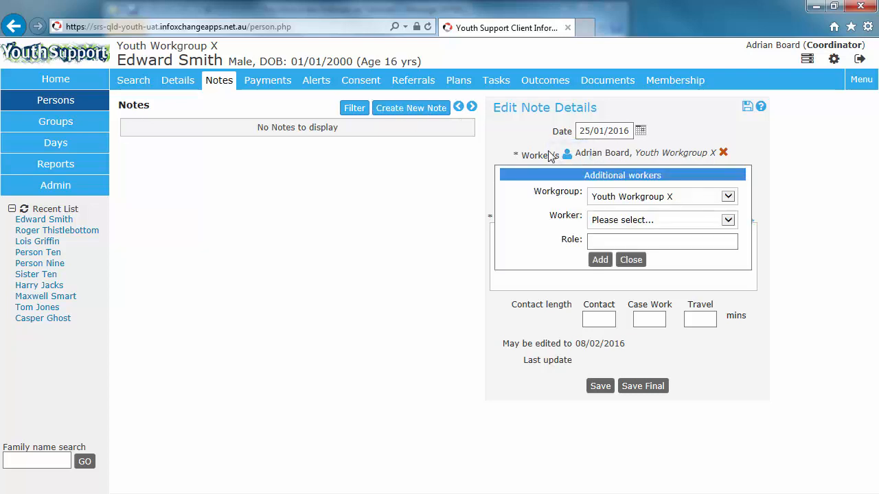
{"action": "left_click", "coordinate": [611, 197]}
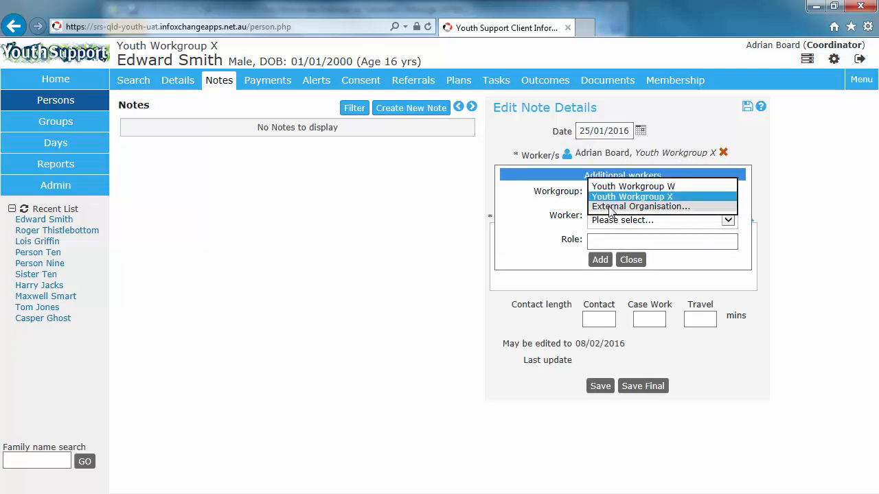
{"action": "left_click", "coordinate": [610, 206]}
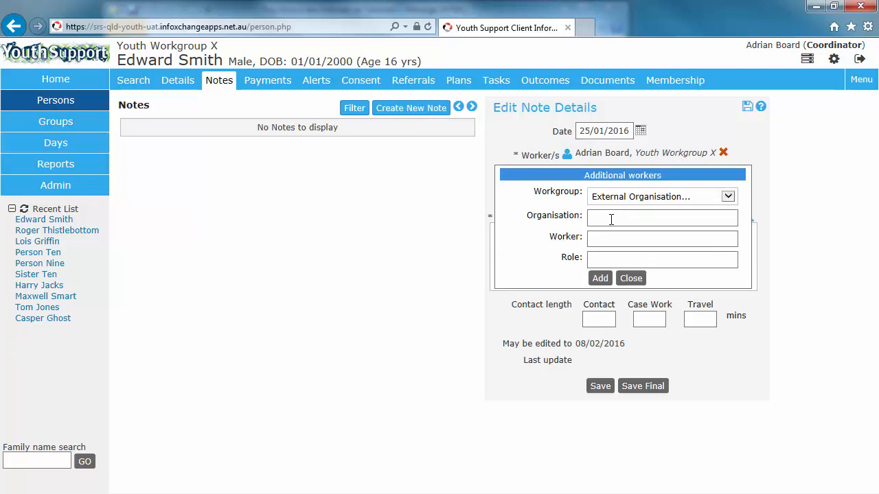
{"action": "left_click", "coordinate": [611, 218]}
{"action": "left_click", "coordinate": [608, 235]}
{"action": "left_click", "coordinate": [613, 217]}
{"action": "left_click", "coordinate": [627, 278]}
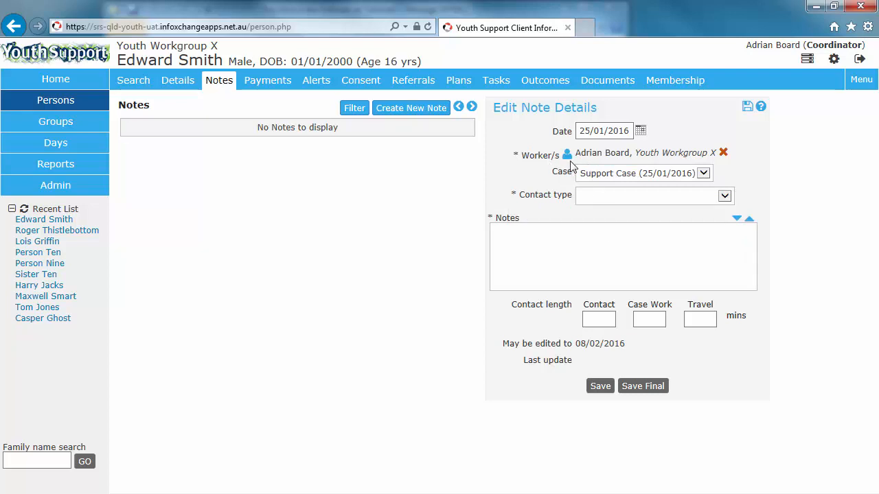
{"action": "left_click", "coordinate": [568, 155]}
{"action": "left_click", "coordinate": [608, 219]}
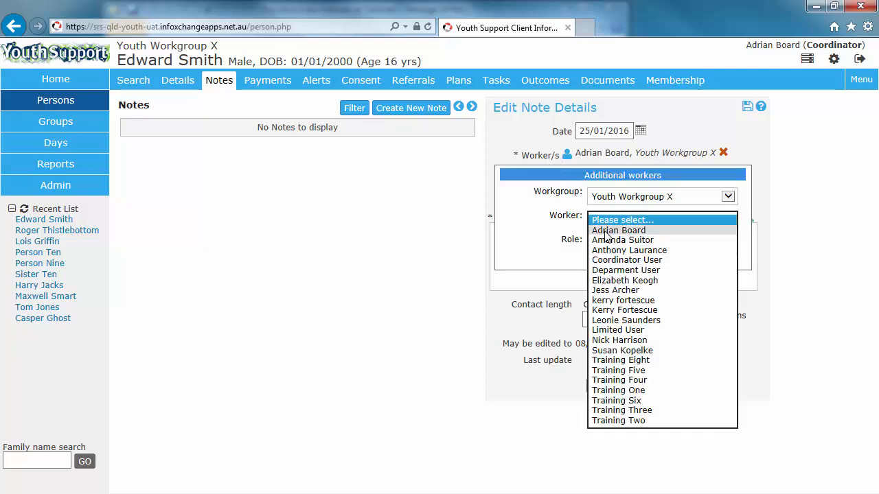
{"action": "left_click", "coordinate": [474, 220]}
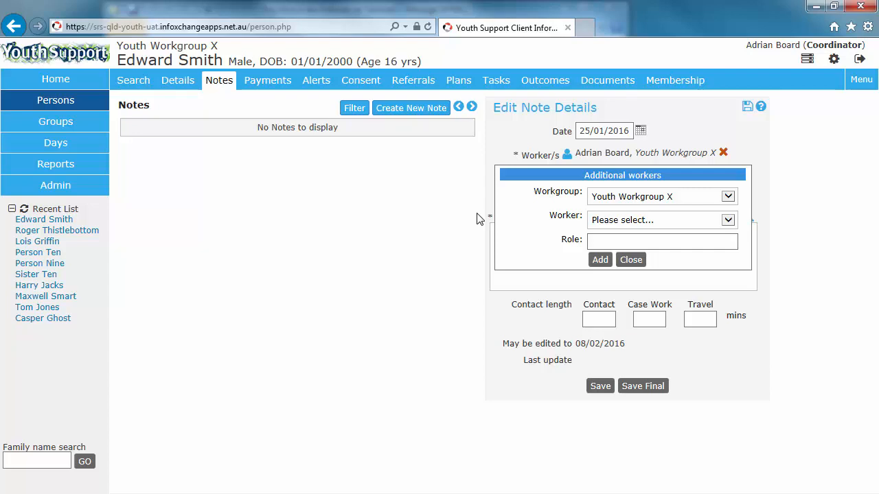
{"action": "left_click", "coordinate": [632, 260]}
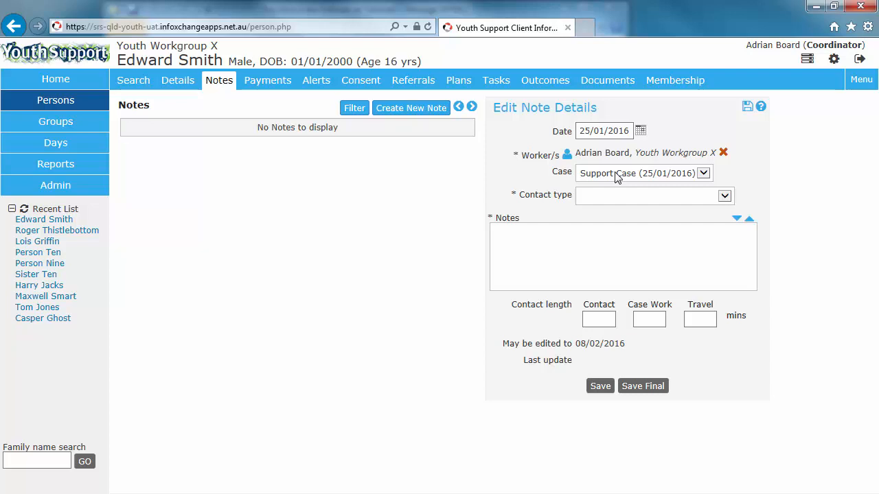
Keep the note linked to the Support Case, set the contact type to Home visit and enter the text "Appropriate notes.".
{"action": "left_click", "coordinate": [615, 178]}
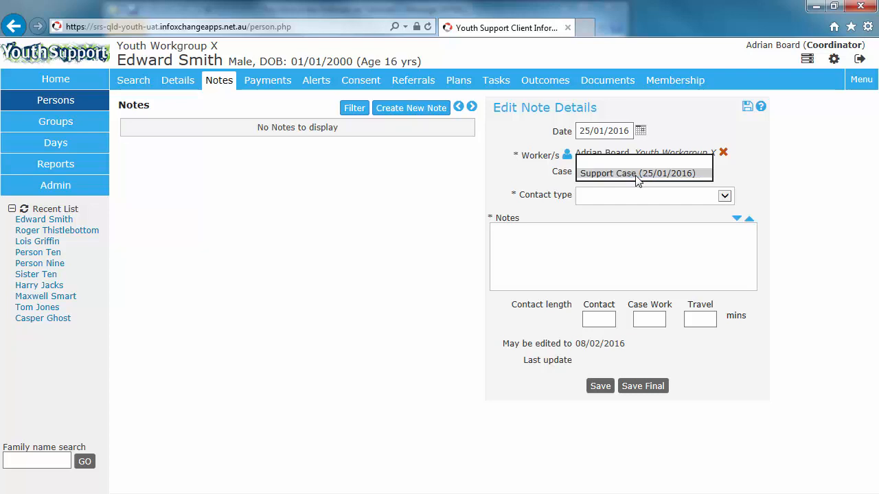
{"action": "left_click", "coordinate": [637, 177]}
{"action": "left_click", "coordinate": [636, 169]}
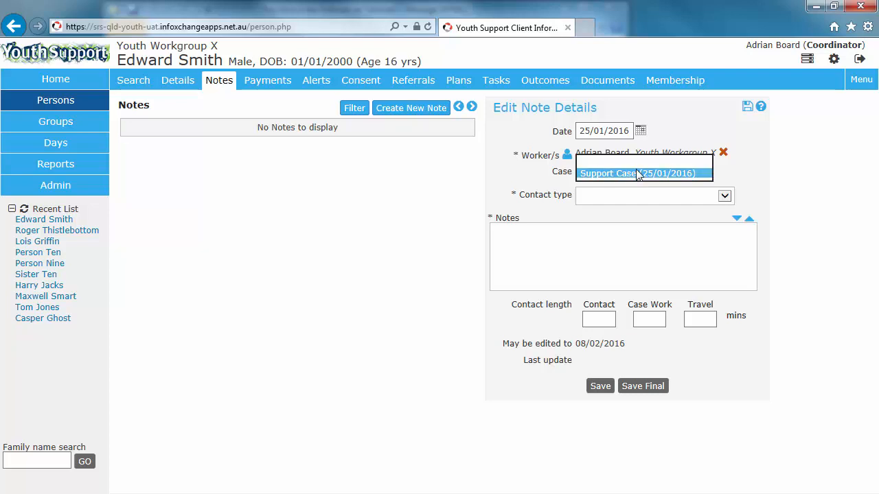
{"action": "left_click", "coordinate": [516, 183]}
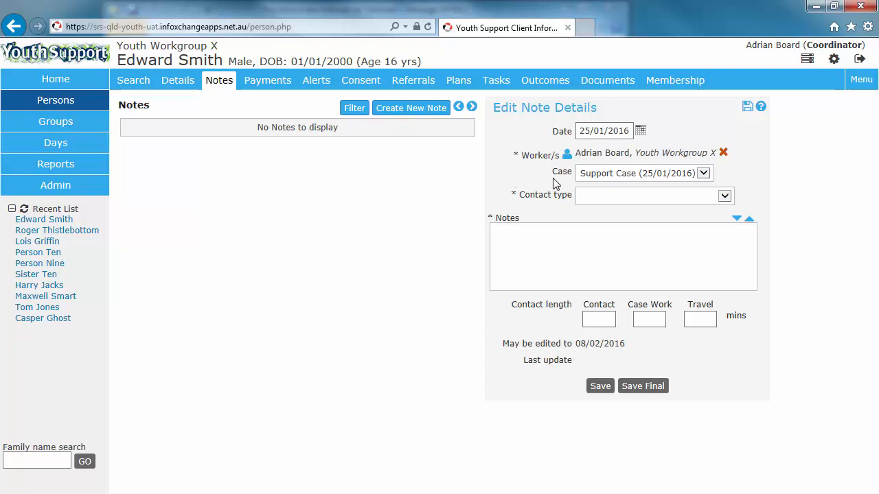
{"action": "left_click", "coordinate": [634, 199]}
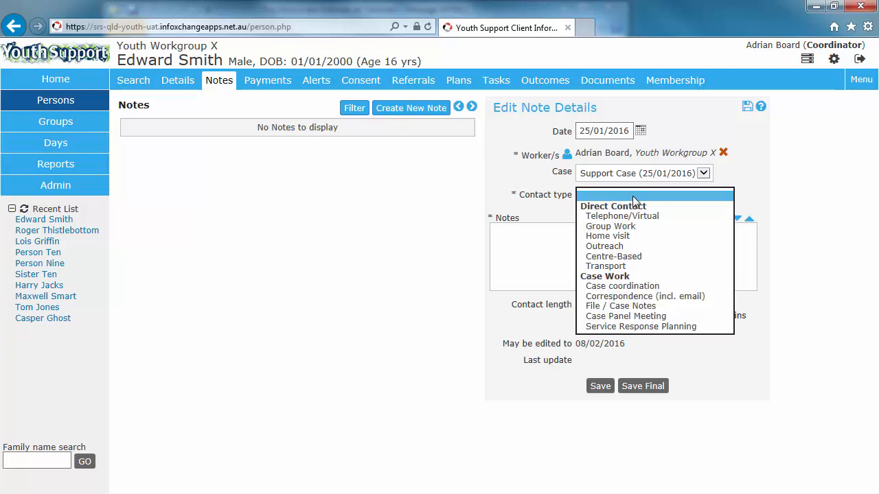
{"action": "left_click", "coordinate": [626, 237]}
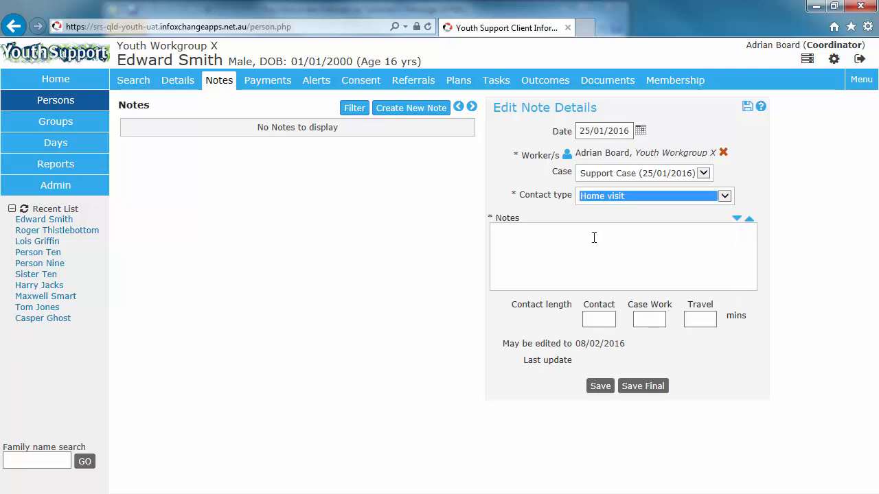
{"action": "left_click", "coordinate": [589, 237]}
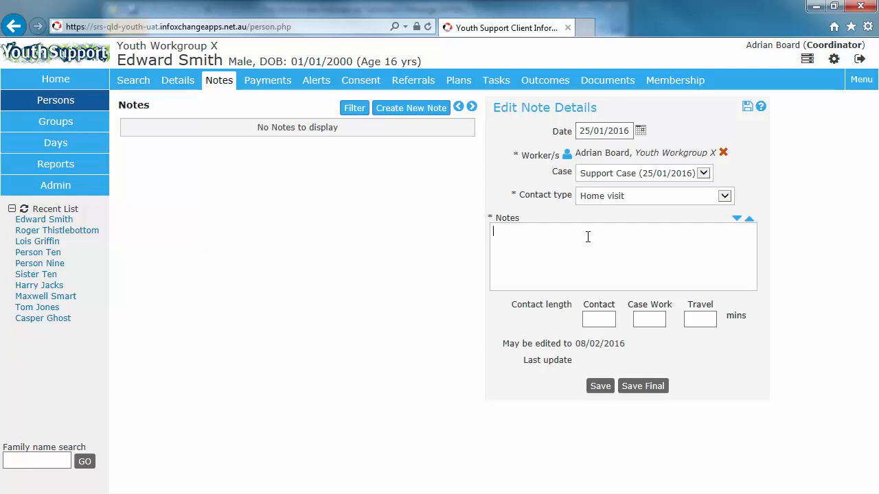
{"action": "type", "text": "Appropriate notes."}
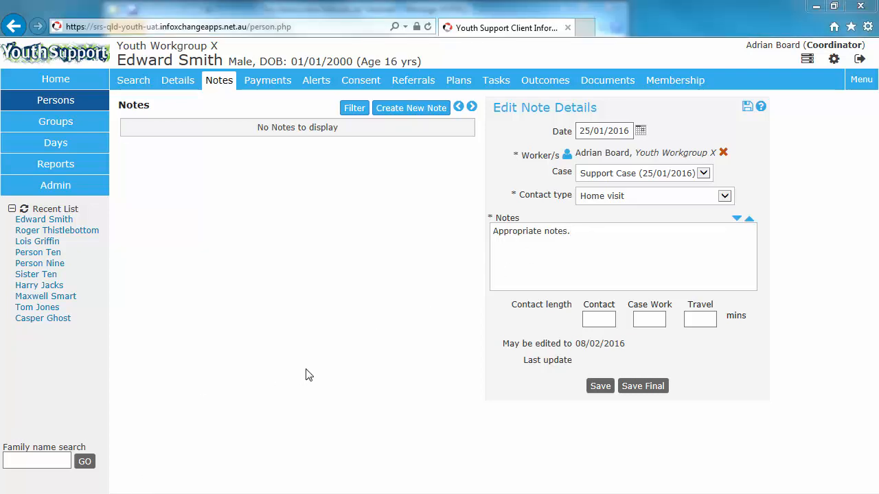
Enlarge the Notes text area by two increments and reduce it to its original size.
{"action": "left_click", "coordinate": [737, 220]}
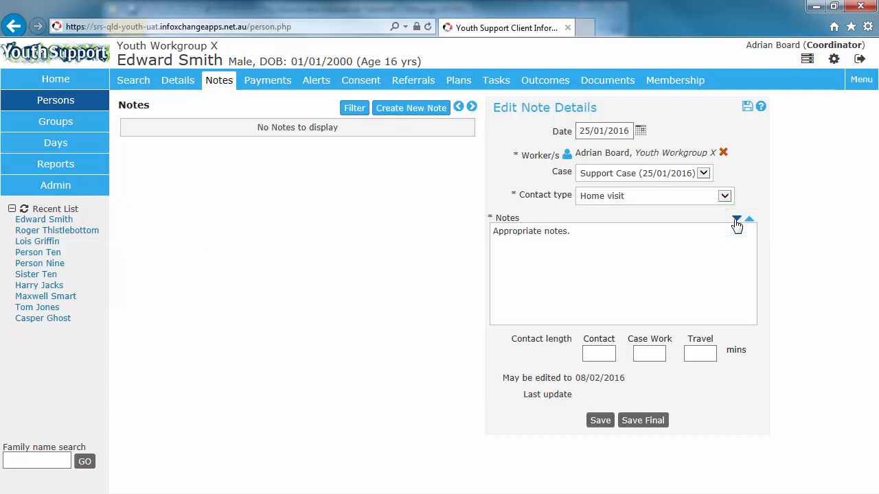
{"action": "left_click", "coordinate": [737, 219]}
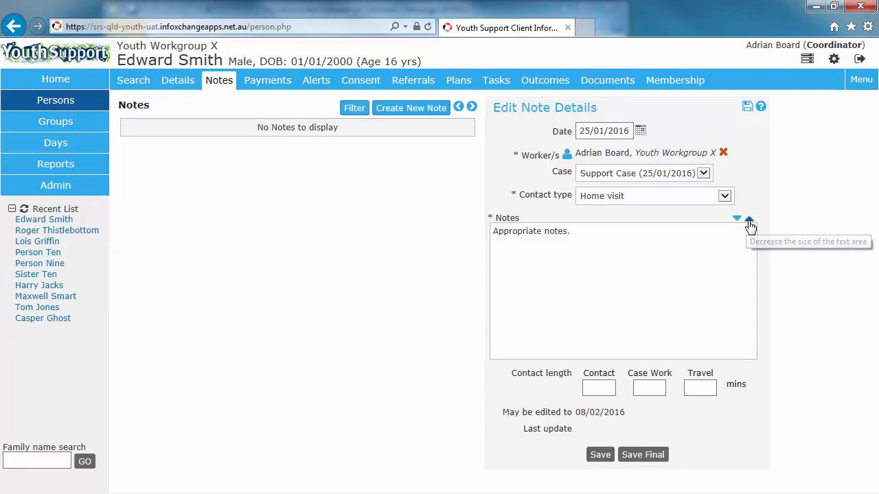
{"action": "left_click", "coordinate": [749, 222]}
{"action": "left_click", "coordinate": [750, 221]}
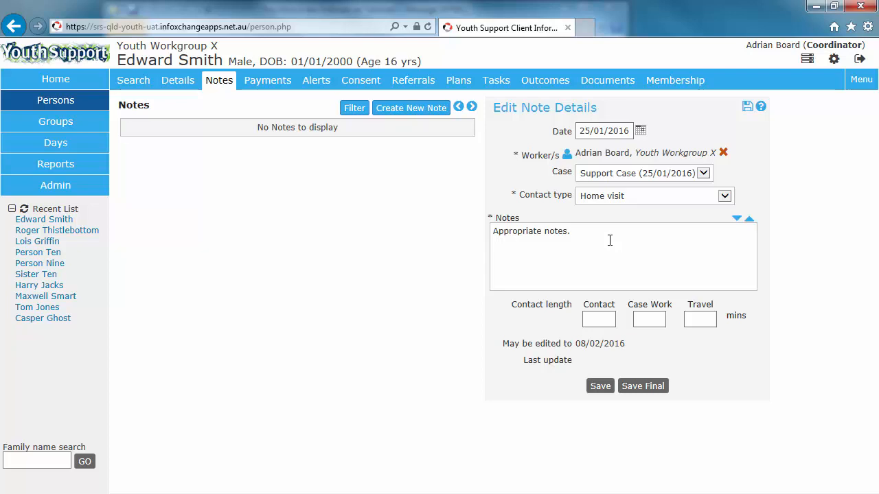
Set the note's contact length to 60, case work to 180 and travel to 60 minutes, and save the note as final.
{"action": "left_click", "coordinate": [599, 317]}
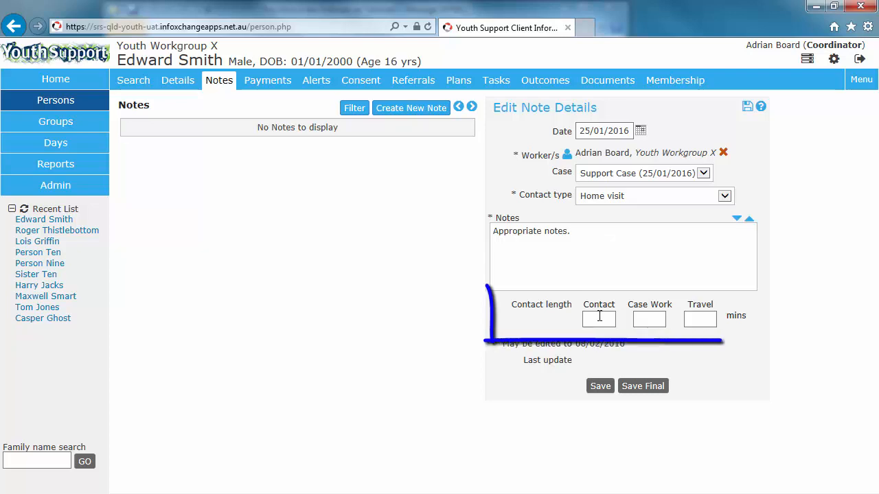
{"action": "type", "text": "6"}
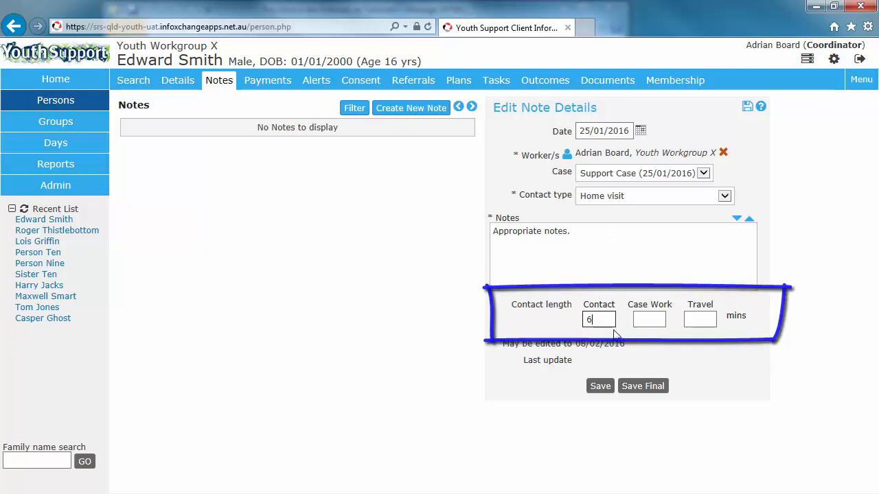
{"action": "type", "text": "0"}
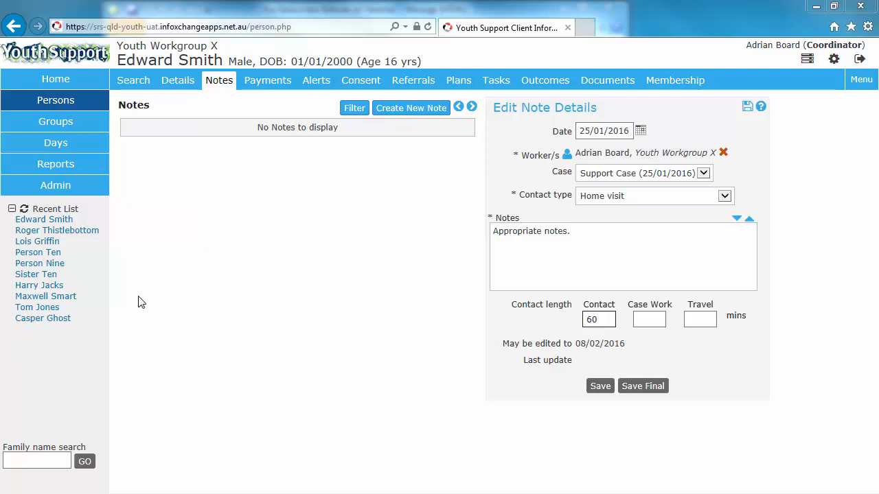
{"action": "left_click", "coordinate": [654, 319]}
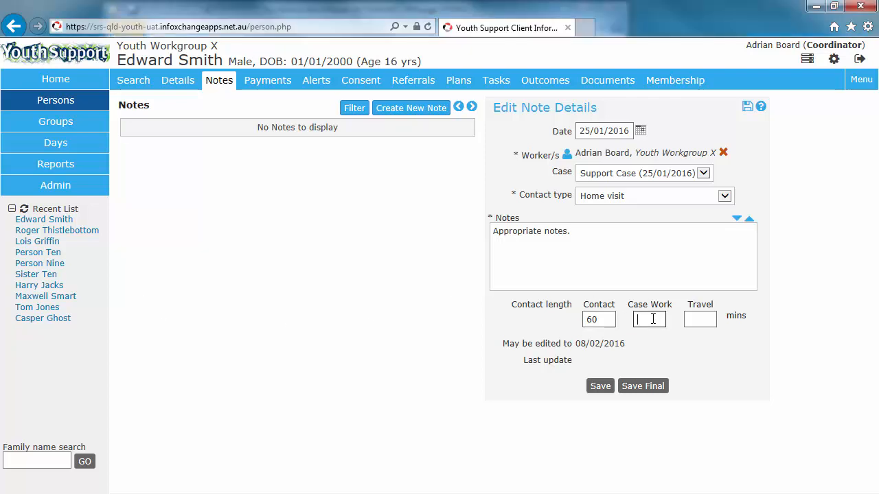
{"action": "type", "text": "180"}
{"action": "left_click", "coordinate": [705, 321]}
{"action": "type", "text": "60"}
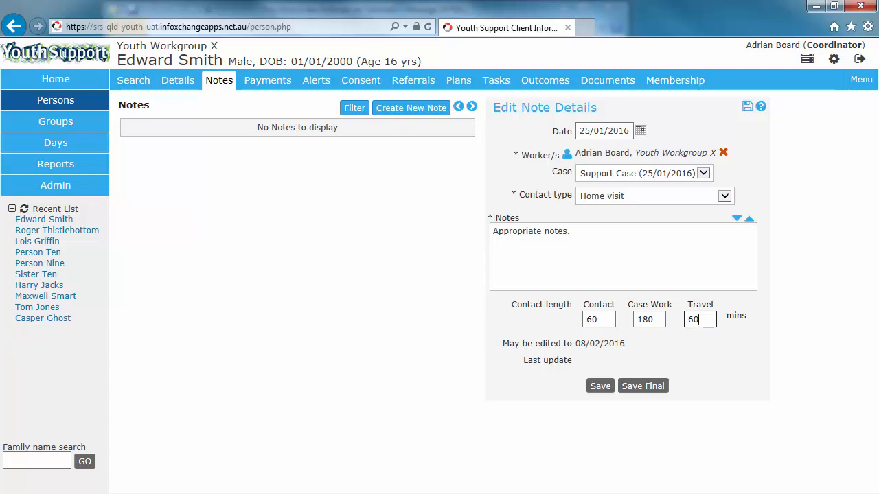
{"action": "left_click", "coordinate": [599, 386]}
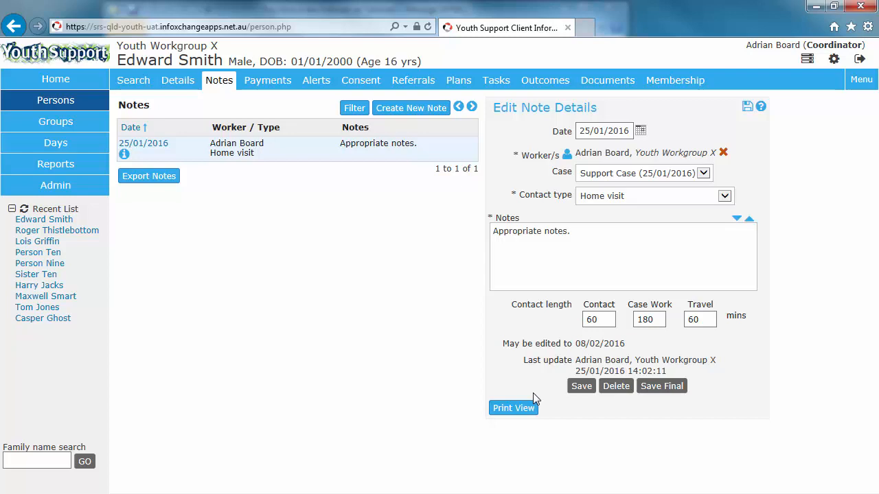
{"action": "left_click", "coordinate": [659, 389]}
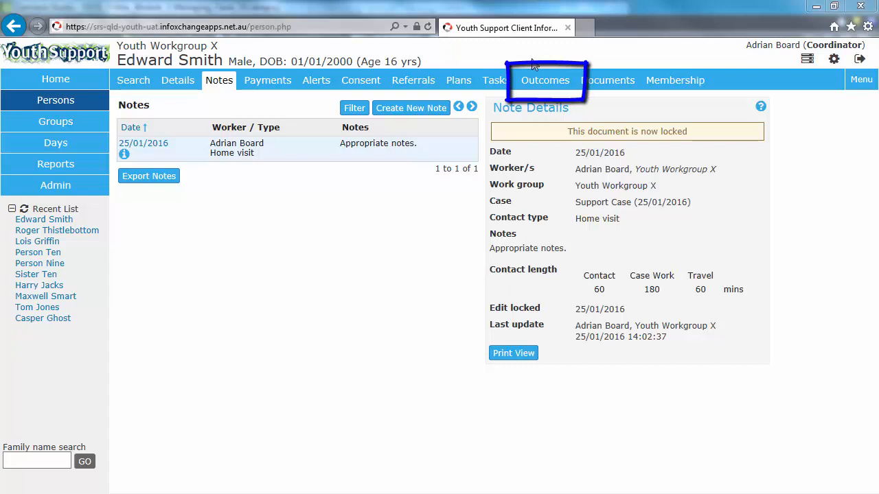
Create a new outcomes review for the client with the outcome type First - Support Case.
{"action": "left_click", "coordinate": [539, 81]}
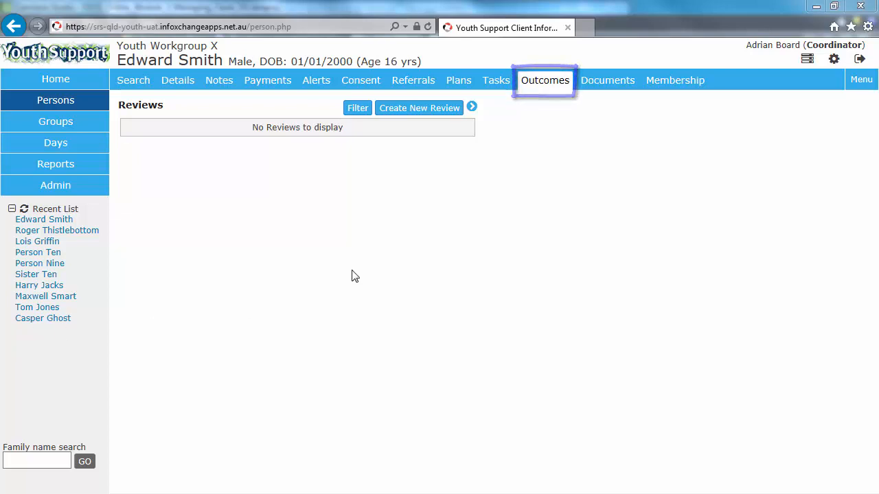
{"action": "left_click", "coordinate": [417, 108]}
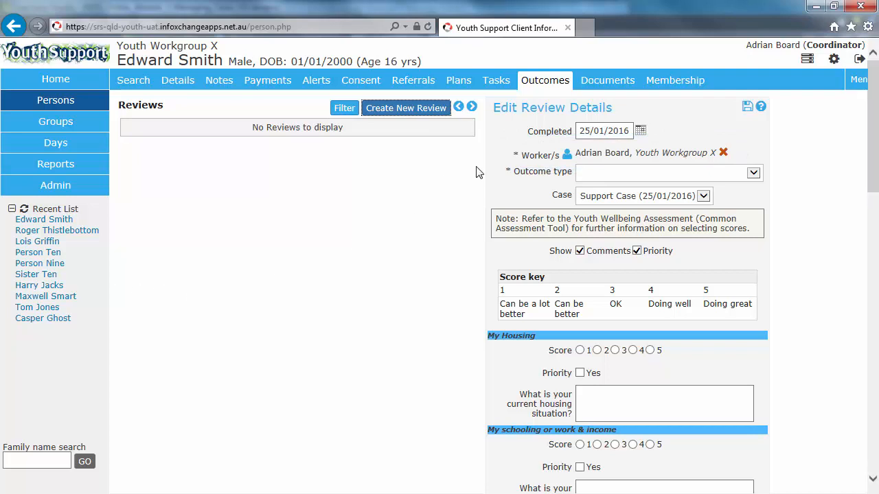
{"action": "left_click", "coordinate": [615, 173]}
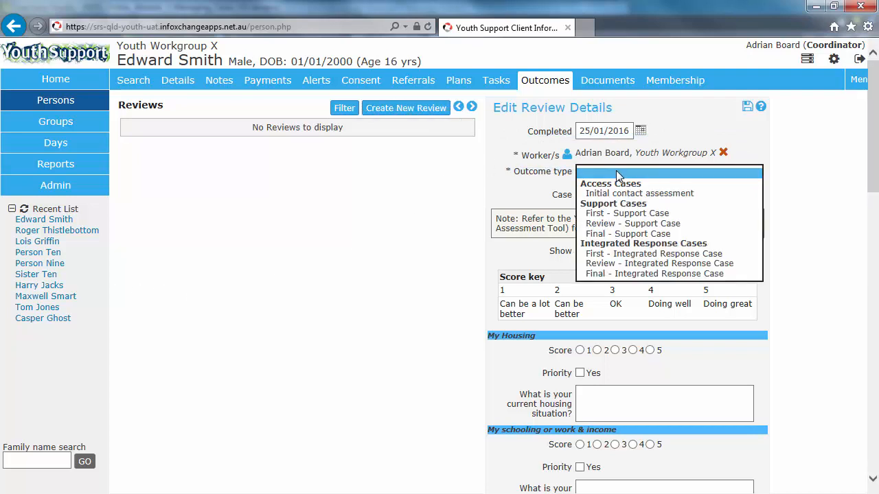
{"action": "left_click", "coordinate": [646, 213]}
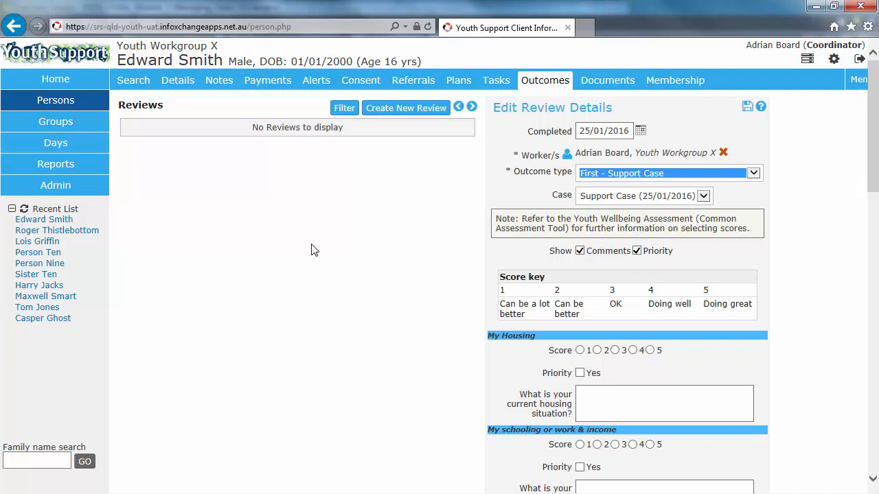
{"action": "left_click", "coordinate": [610, 176]}
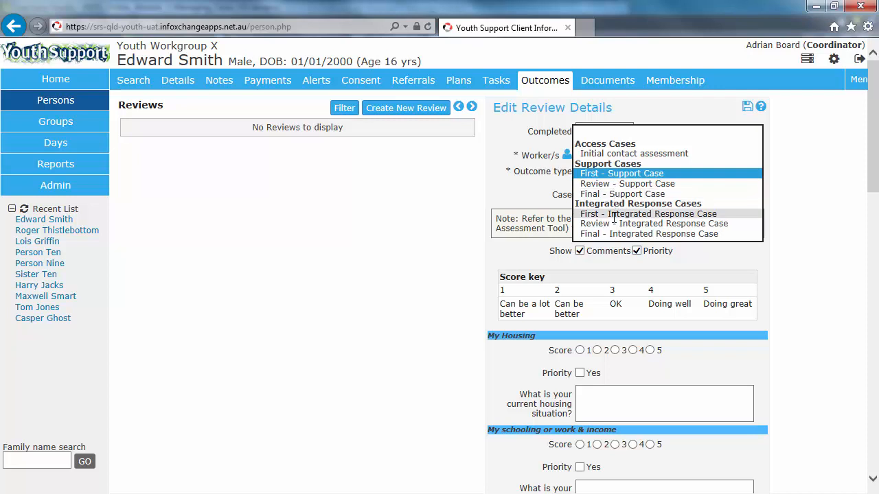
{"action": "left_click", "coordinate": [605, 175]}
{"action": "left_click", "coordinate": [249, 268]}
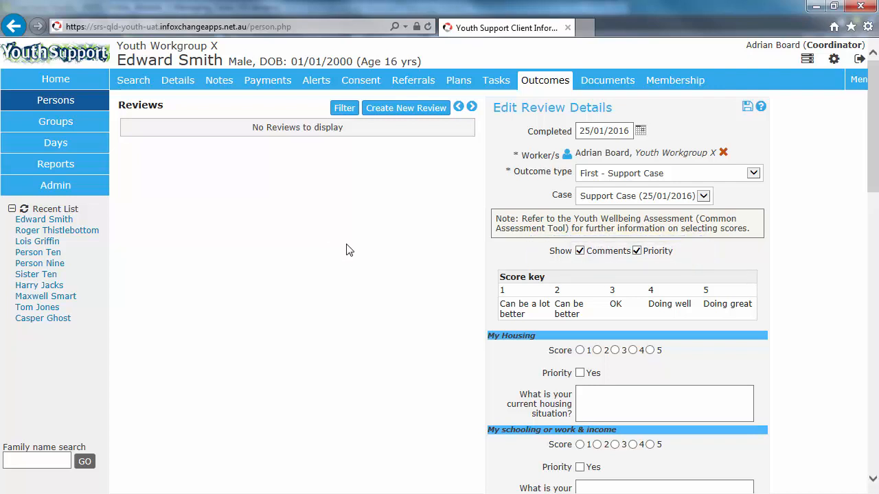
Hide the Comments and Priority fields in the review form and show both again.
{"action": "left_click", "coordinate": [580, 251]}
{"action": "left_click", "coordinate": [637, 252]}
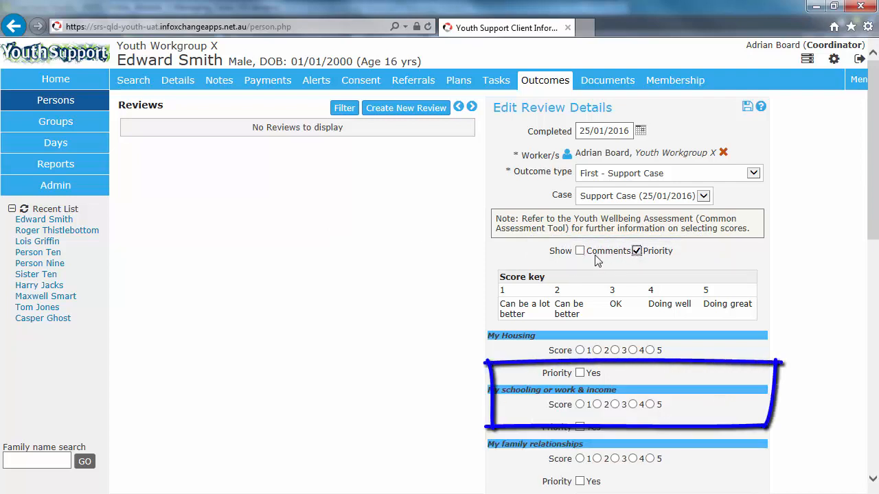
{"action": "left_click", "coordinate": [579, 252]}
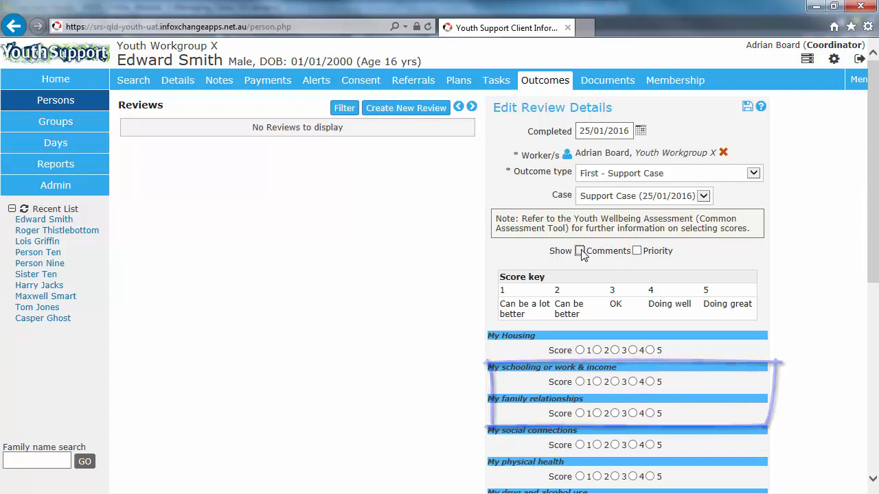
{"action": "left_click", "coordinate": [635, 251]}
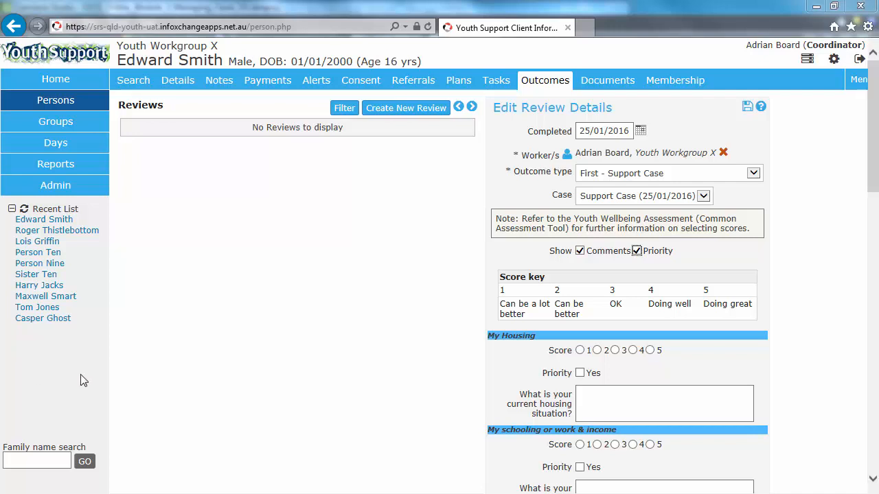
Score My Housing, My schooling or work & income and My family relationships as 2, and My social connections as 3.
{"action": "left_click", "coordinate": [598, 350]}
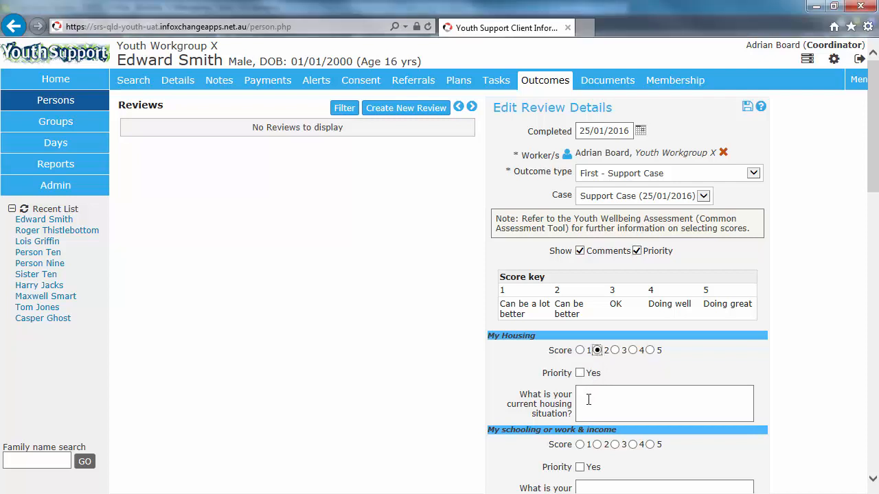
{"action": "scroll", "coordinate": [590, 402], "scroll_direction": "down", "scroll_amount": 3}
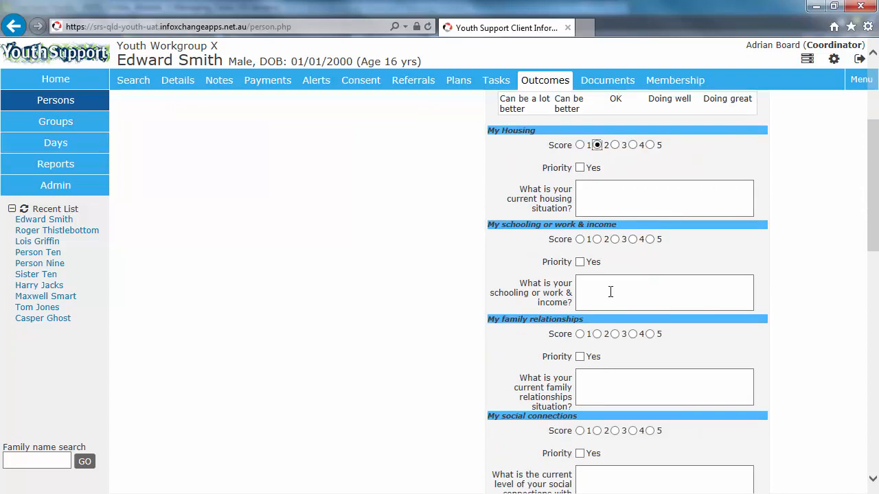
{"action": "left_click", "coordinate": [598, 240]}
{"action": "left_click", "coordinate": [597, 335]}
{"action": "left_click", "coordinate": [615, 431]}
Score My drug and alcohol use as 3 and My mental health as 2, and save the review without finalising it.
{"action": "scroll", "coordinate": [616, 437], "scroll_direction": "down", "scroll_amount": 5}
{"action": "left_click", "coordinate": [614, 280]}
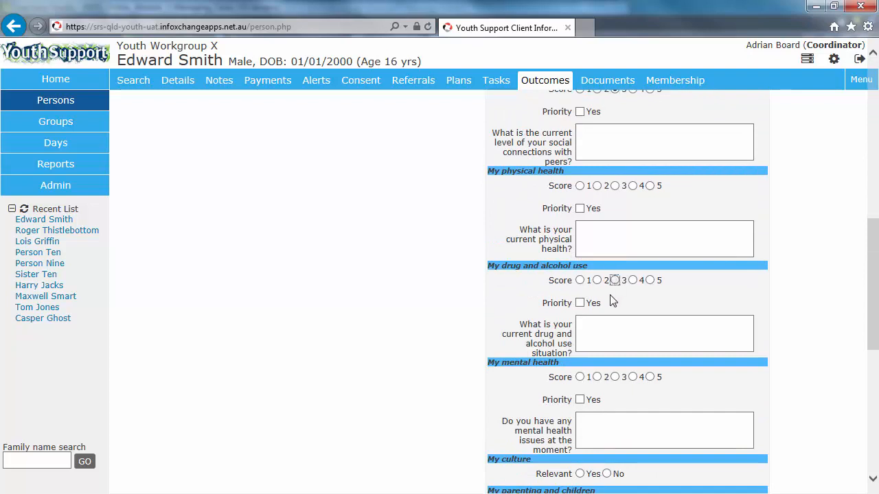
{"action": "left_click", "coordinate": [597, 377]}
{"action": "scroll", "coordinate": [599, 379], "scroll_direction": "down", "scroll_amount": 3}
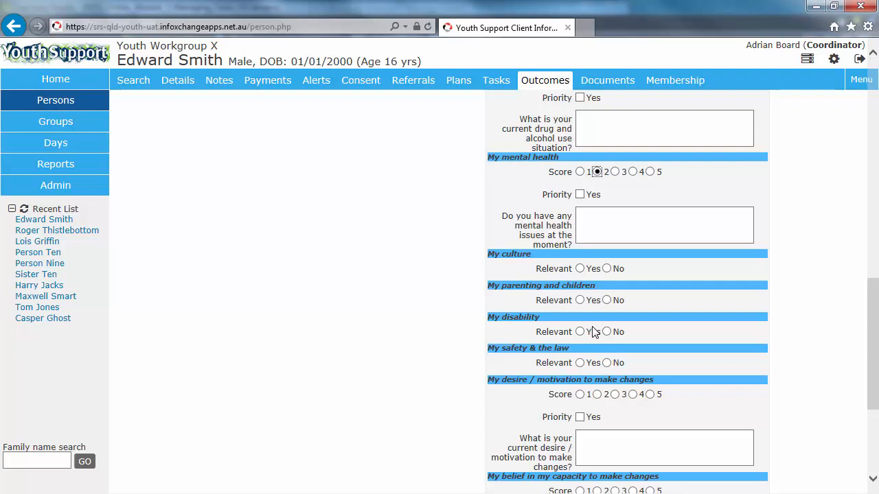
{"action": "scroll", "coordinate": [594, 332], "scroll_direction": "down", "scroll_amount": 3}
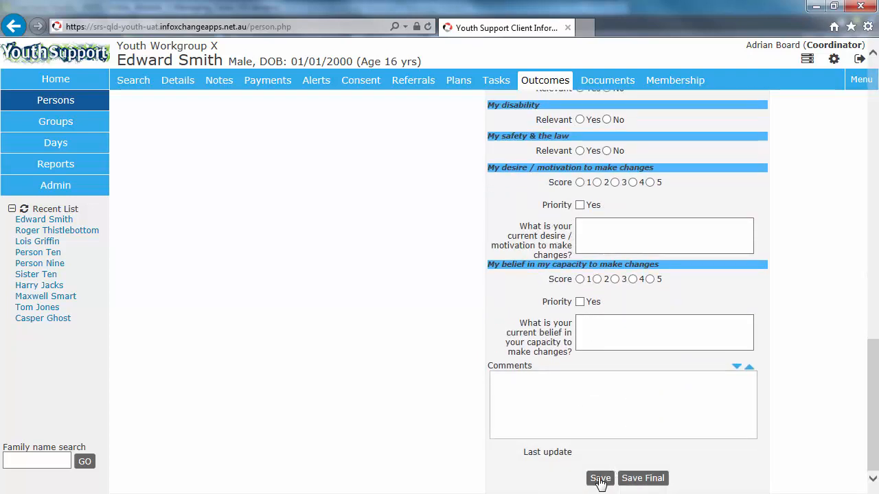
{"action": "left_click", "coordinate": [599, 480]}
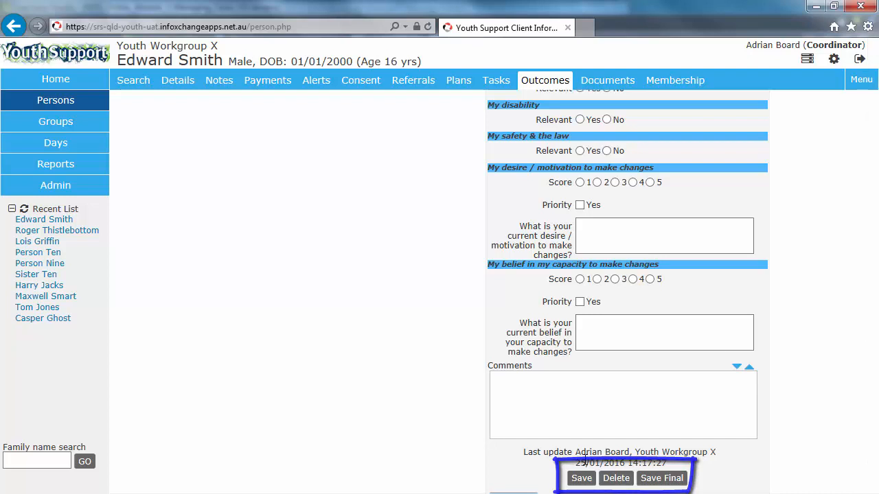
Check the saved First - Support Case review and save it as final.
{"action": "scroll", "coordinate": [585, 459], "scroll_direction": "up", "scroll_amount": 15}
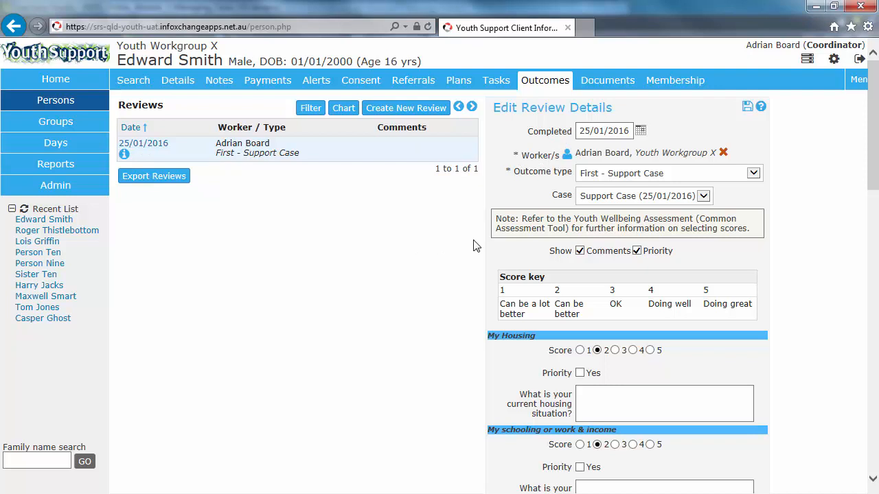
{"action": "scroll", "coordinate": [490, 244], "scroll_direction": "down", "scroll_amount": 15}
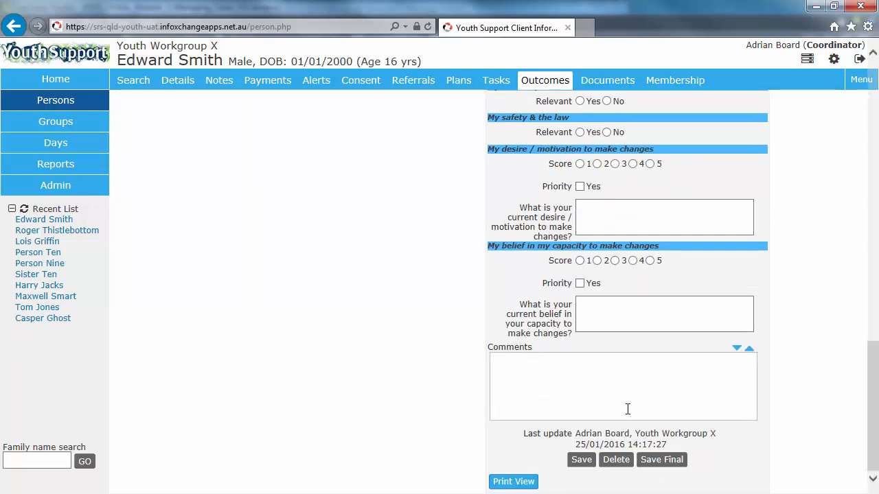
{"action": "left_click", "coordinate": [663, 464]}
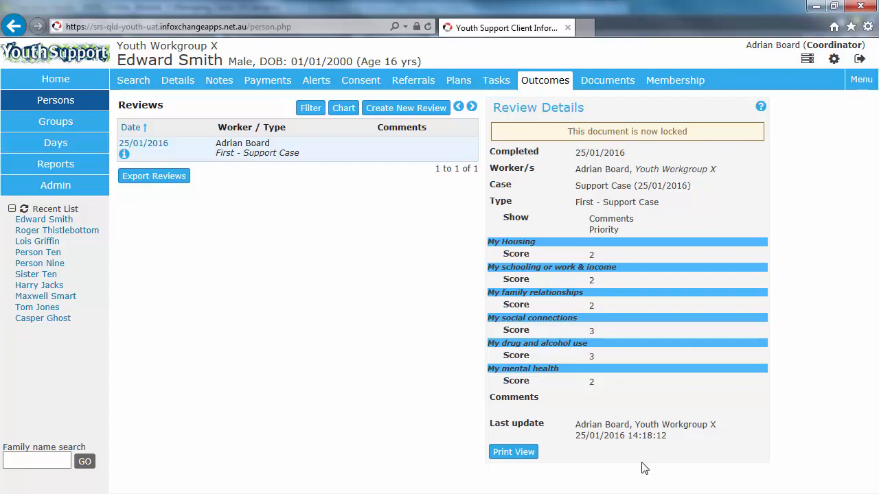
Open the print view of the finalised review, read through its scores and close it.
{"action": "left_click", "coordinate": [506, 453]}
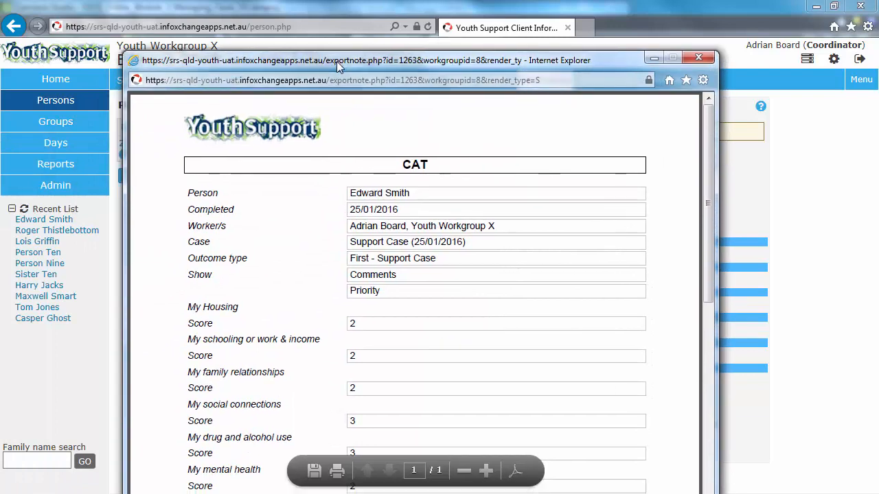
{"action": "scroll", "coordinate": [268, 333], "scroll_direction": "down", "scroll_amount": 1}
{"action": "scroll", "coordinate": [272, 333], "scroll_direction": "down", "scroll_amount": 7}
{"action": "scroll", "coordinate": [275, 330], "scroll_direction": "up", "scroll_amount": 2}
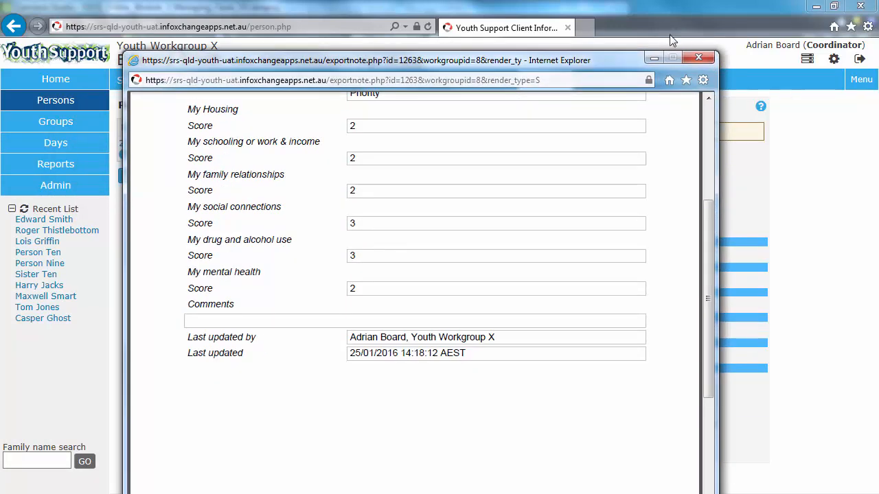
{"action": "left_click", "coordinate": [697, 58]}
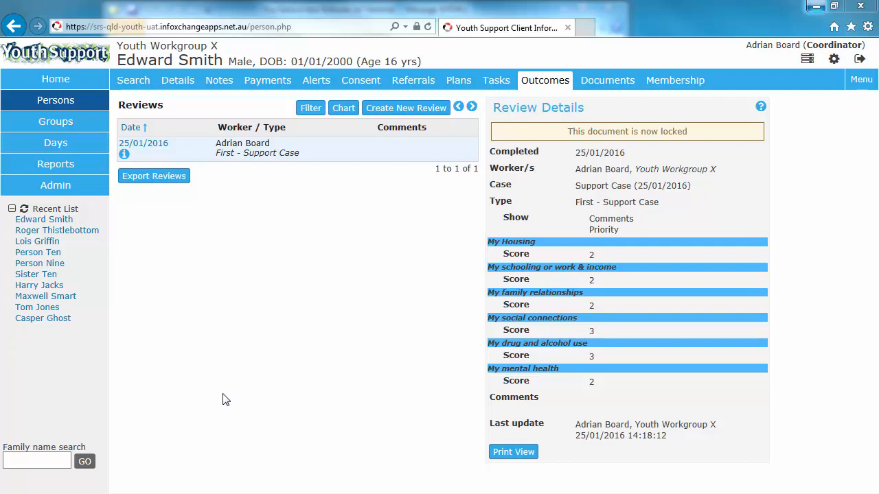
Create another outcomes review for the client with the outcome type Review - Support Case.
{"action": "left_click", "coordinate": [386, 114]}
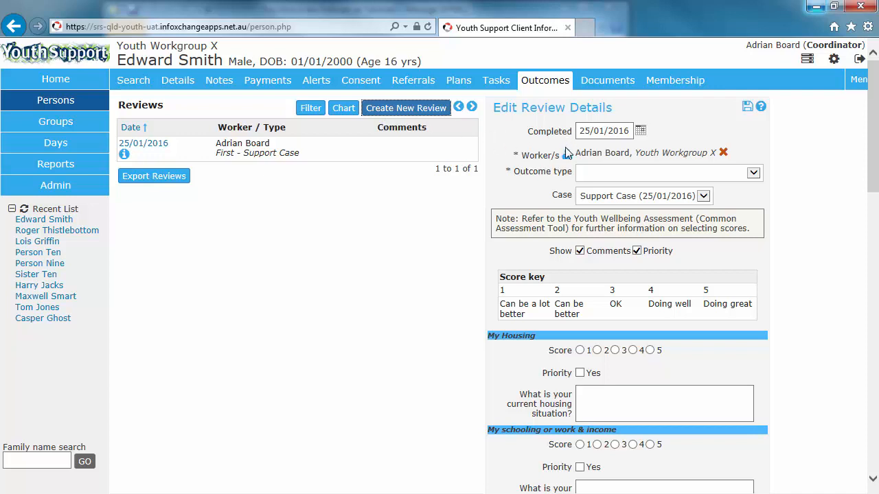
{"action": "left_click", "coordinate": [605, 173]}
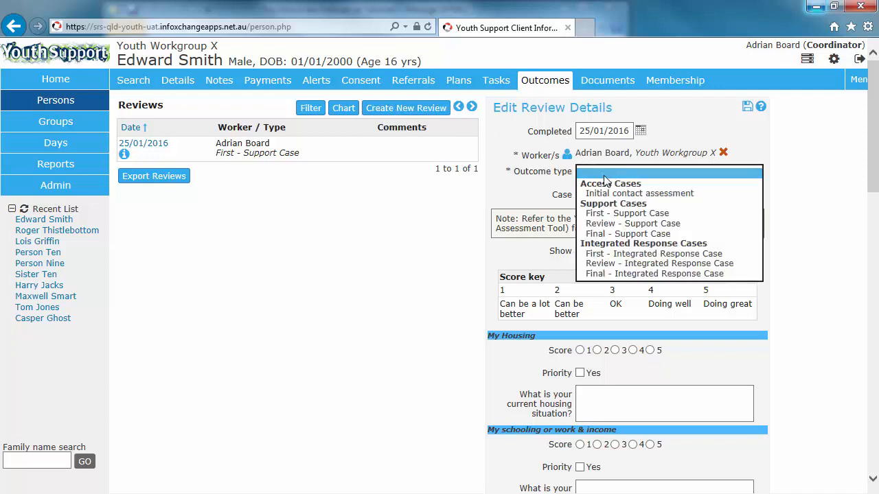
{"action": "left_click", "coordinate": [605, 225]}
Score My Housing and My schooling or work & income as 3, My family relationships as 4 and My social connections as 5.
{"action": "scroll", "coordinate": [611, 289], "scroll_direction": "down", "scroll_amount": 3}
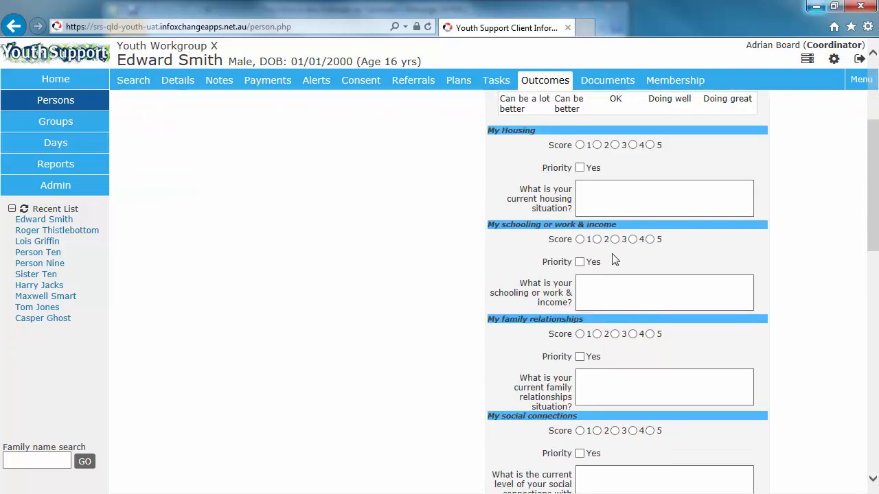
{"action": "left_click", "coordinate": [614, 145]}
{"action": "left_click", "coordinate": [615, 241]}
{"action": "left_click", "coordinate": [635, 333]}
{"action": "left_click", "coordinate": [649, 431]}
Score My mental health and My drug and alcohol use as 4, and save the second review without finalising it.
{"action": "scroll", "coordinate": [632, 412], "scroll_direction": "down", "scroll_amount": 6}
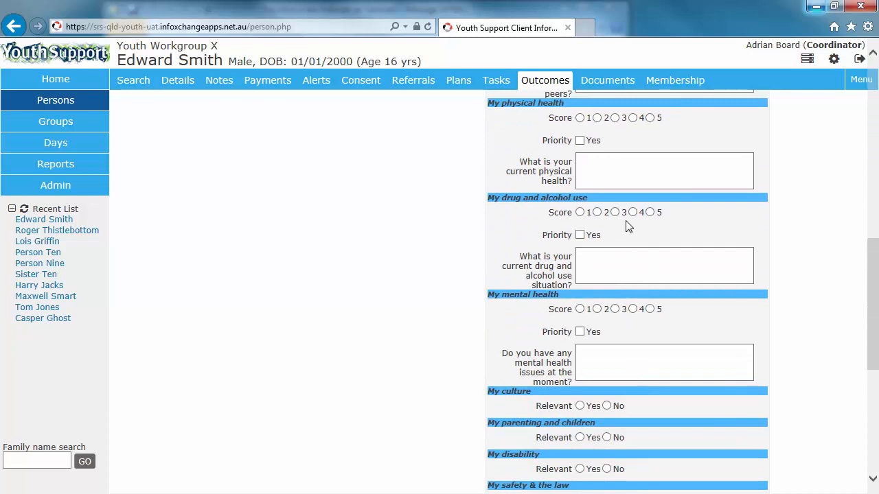
{"action": "left_click", "coordinate": [634, 306]}
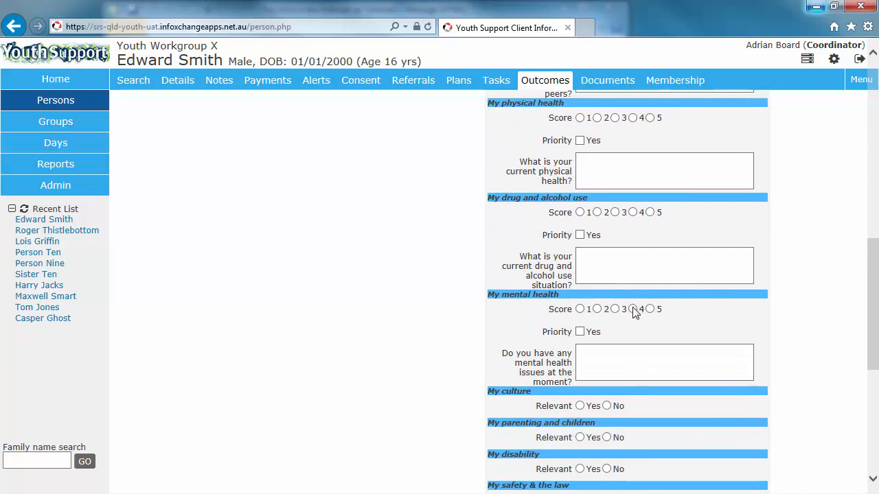
{"action": "left_click", "coordinate": [632, 214]}
{"action": "scroll", "coordinate": [545, 335], "scroll_direction": "down", "scroll_amount": 5}
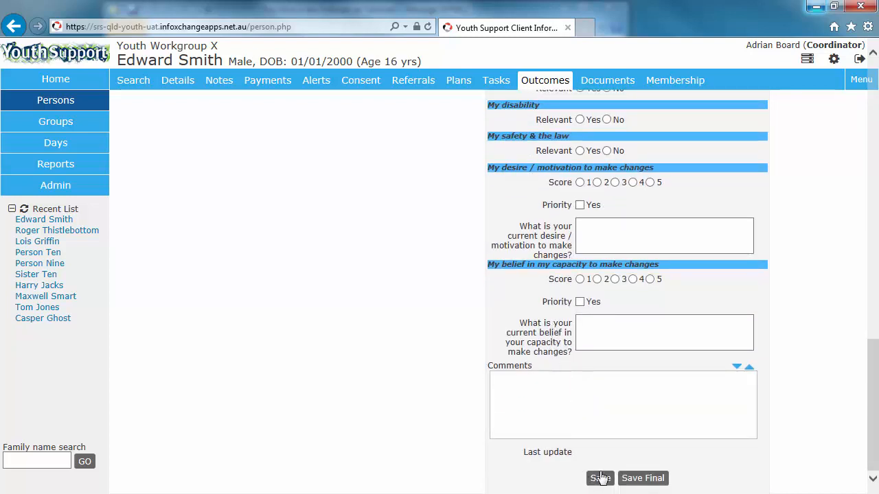
{"action": "left_click", "coordinate": [599, 479]}
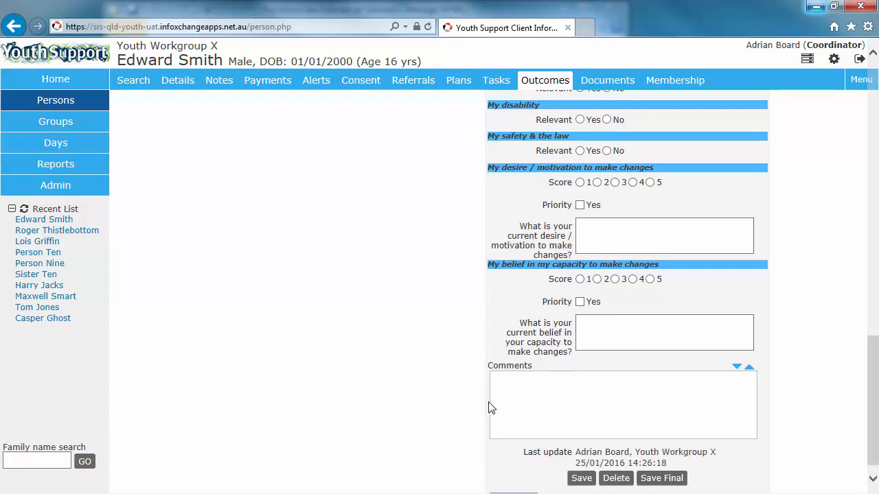
{"action": "scroll", "coordinate": [490, 403], "scroll_direction": "up", "scroll_amount": 10}
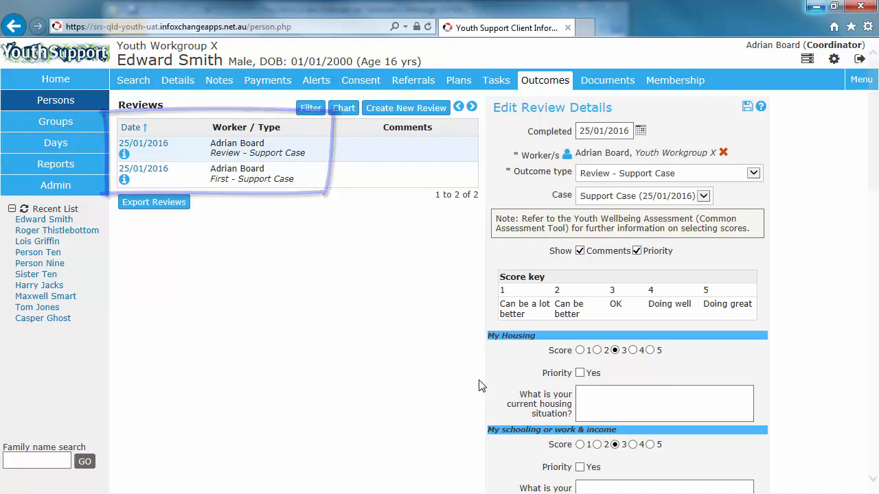
Chart the outcome reviews as an Outcome Radar, adding the Review - Support Case assessment to compare it with the first.
{"action": "left_click", "coordinate": [343, 109]}
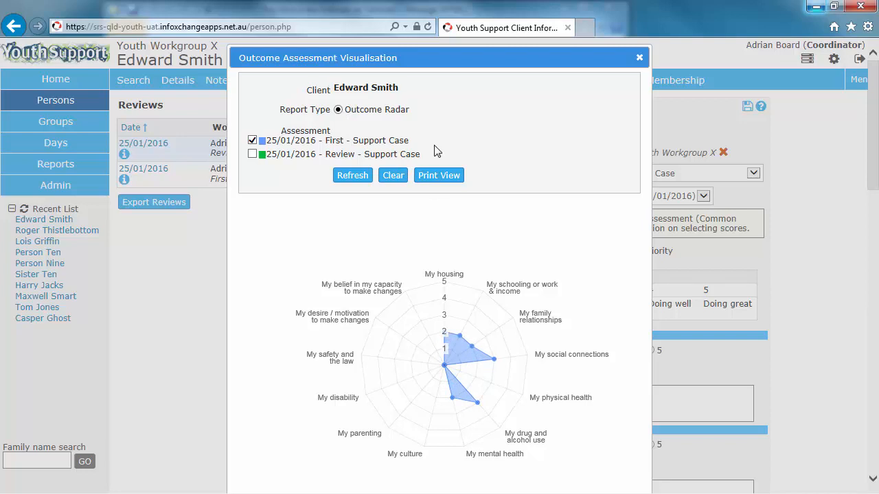
{"action": "left_click", "coordinate": [253, 154]}
{"action": "left_click", "coordinate": [350, 181]}
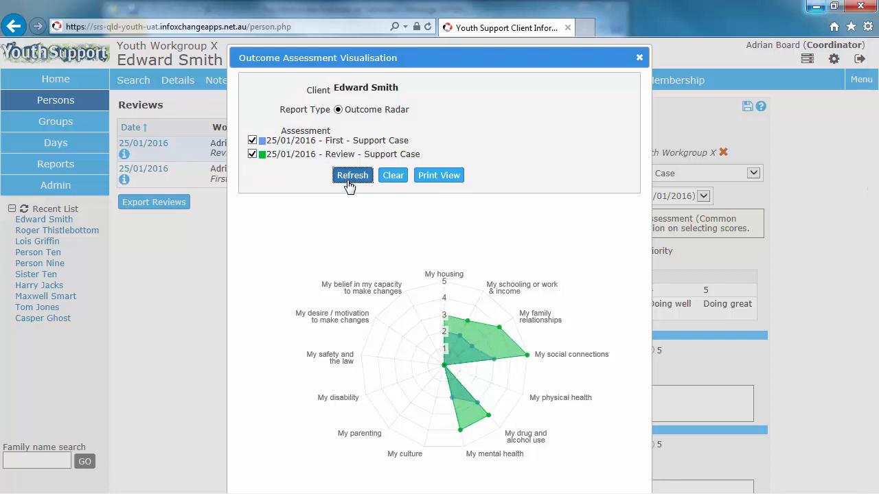
{"action": "scroll", "coordinate": [348, 187], "scroll_direction": "down", "scroll_amount": 1}
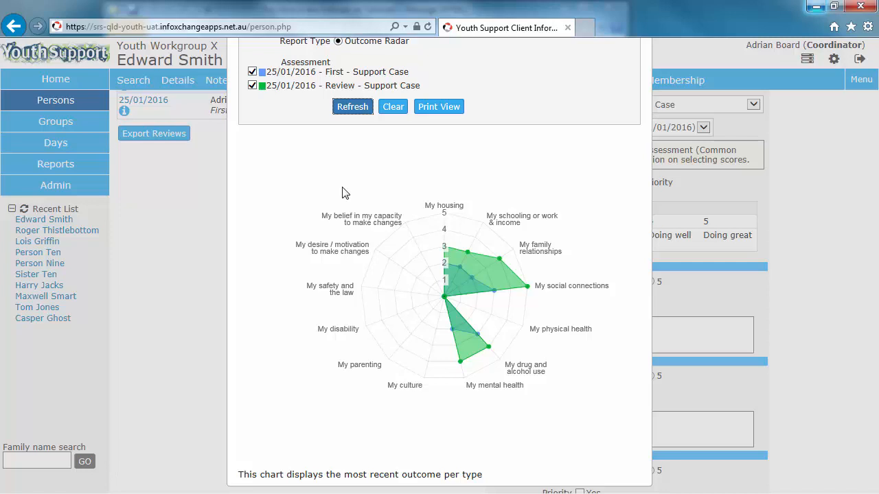
{"action": "scroll", "coordinate": [345, 193], "scroll_direction": "up", "scroll_amount": 2}
{"action": "scroll", "coordinate": [347, 193], "scroll_direction": "down", "scroll_amount": 2}
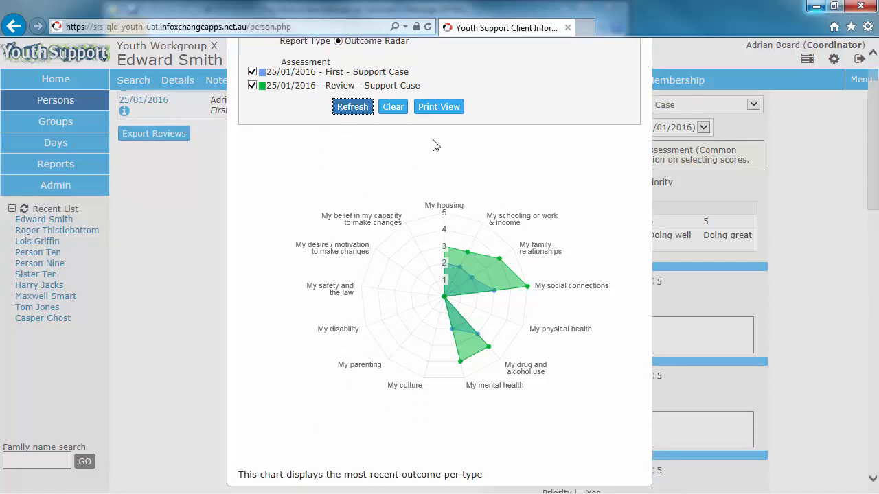
Open the radar chart's print view as a PDF, examine it, and close both the PDF and the chart.
{"action": "left_click", "coordinate": [434, 109]}
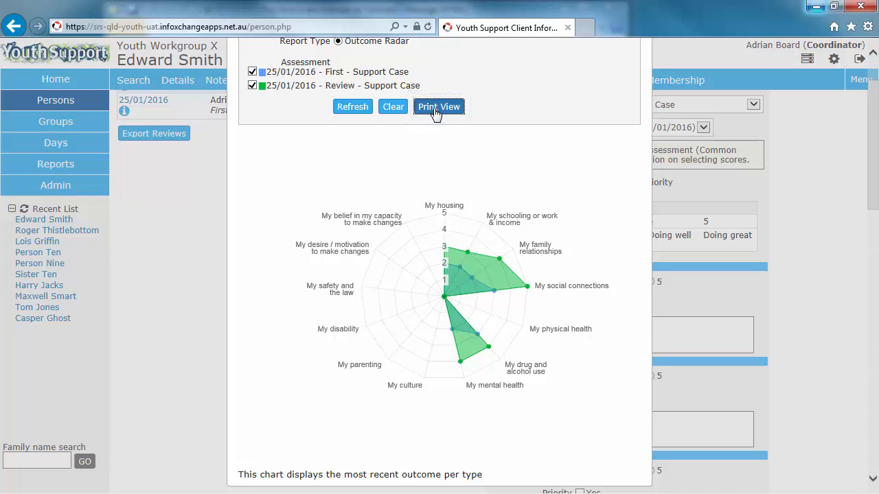
{"action": "left_click", "coordinate": [435, 109]}
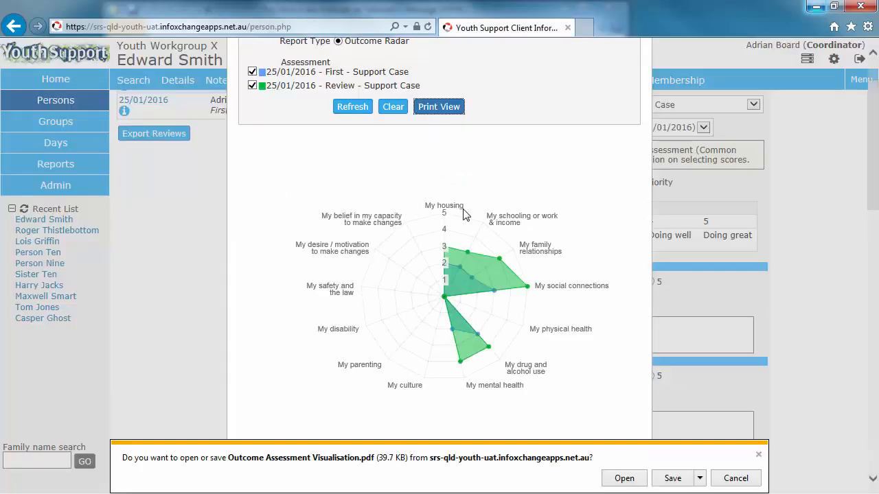
{"action": "left_click", "coordinate": [625, 479]}
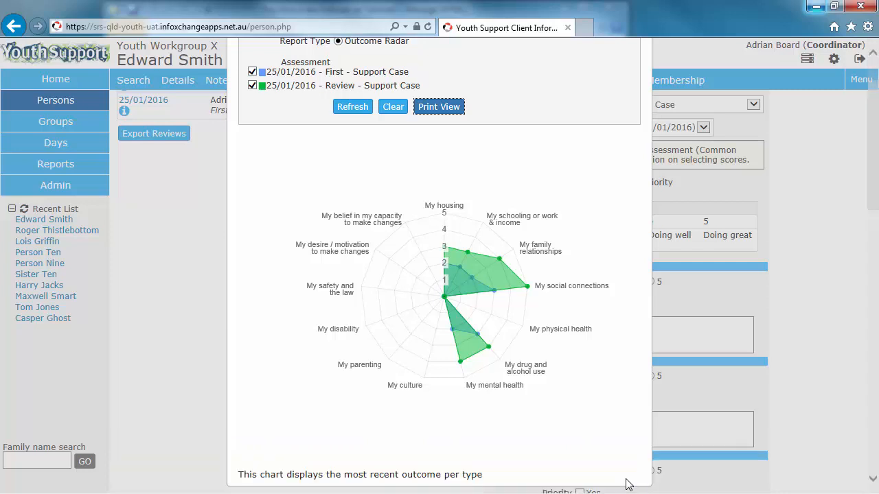
{"action": "scroll", "coordinate": [389, 303], "scroll_direction": "down", "scroll_amount": 5}
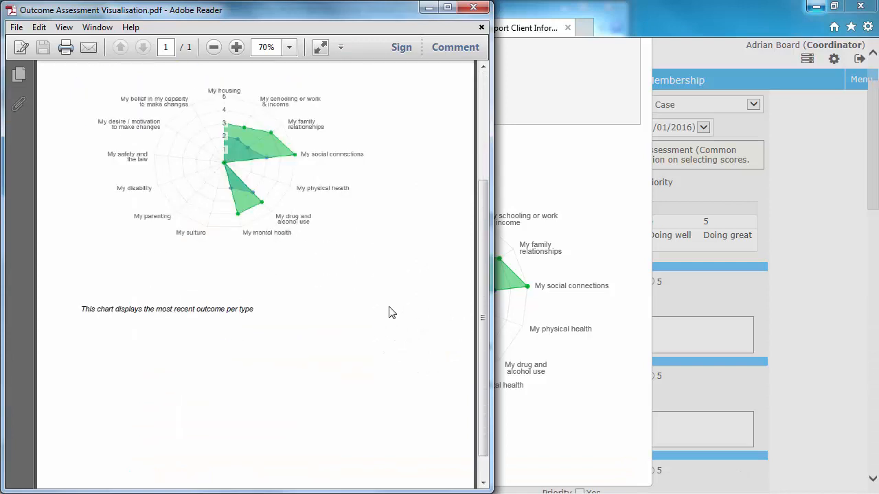
{"action": "scroll", "coordinate": [389, 256], "scroll_direction": "up", "scroll_amount": 5}
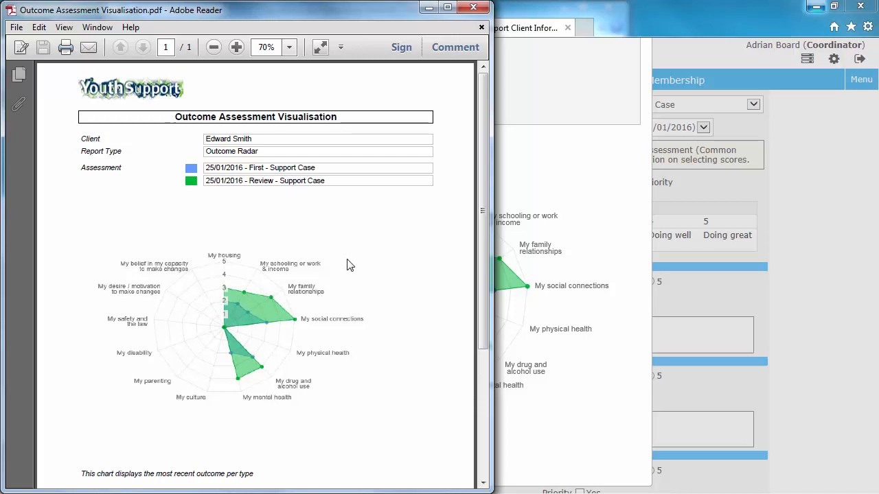
{"action": "left_click", "coordinate": [472, 8]}
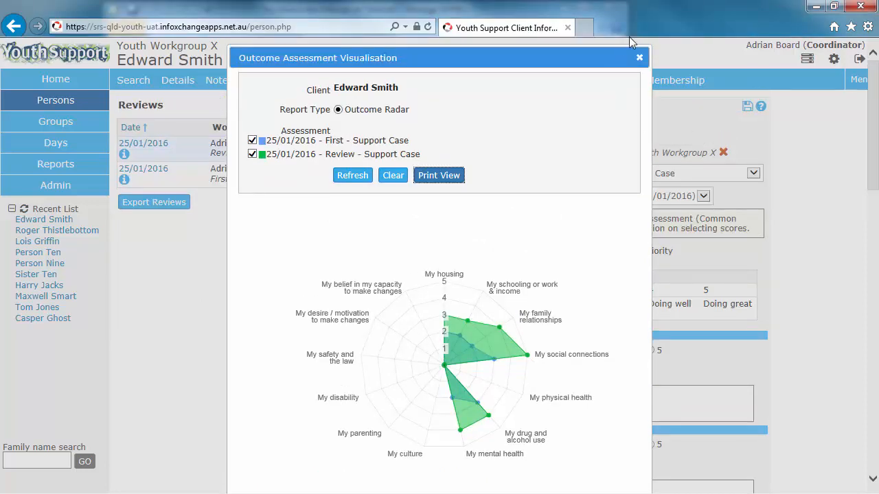
{"action": "left_click", "coordinate": [638, 59]}
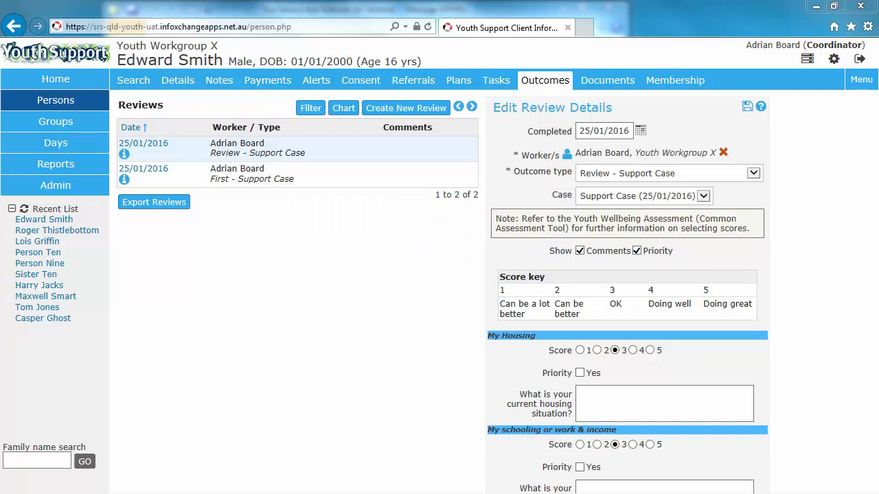
Open the client's consent record dated 25/01/2016, set its End Date to 25/01/2016, and save it.
{"action": "left_click", "coordinate": [357, 83]}
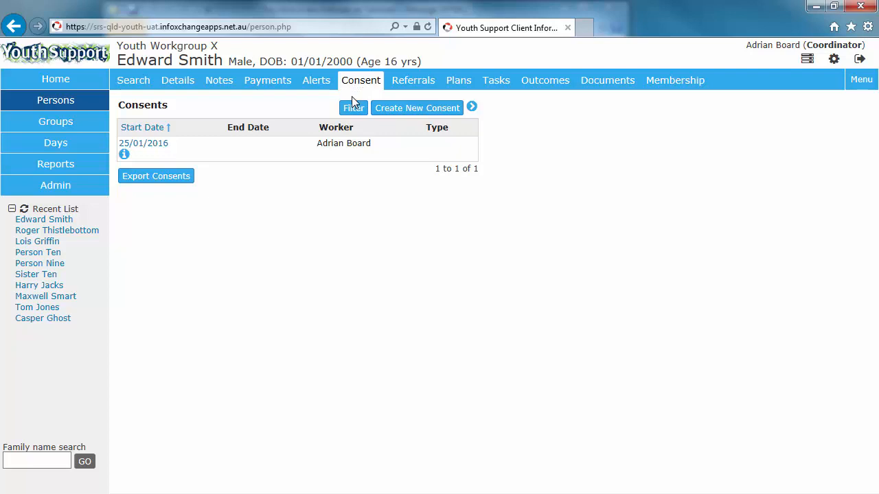
{"action": "left_click", "coordinate": [144, 145]}
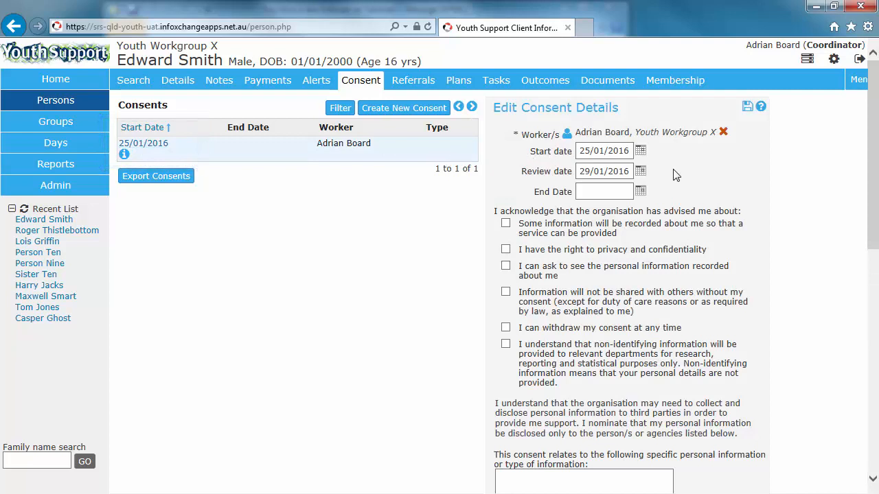
{"action": "left_click", "coordinate": [640, 191]}
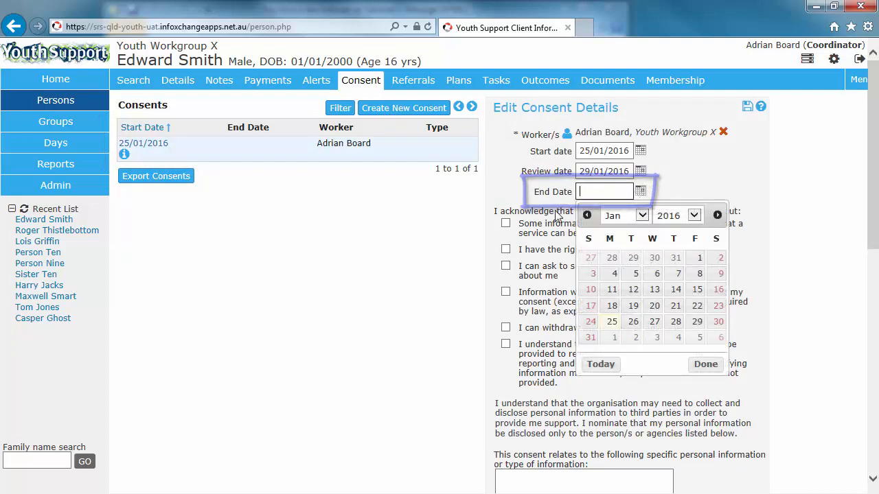
{"action": "left_click", "coordinate": [600, 363]}
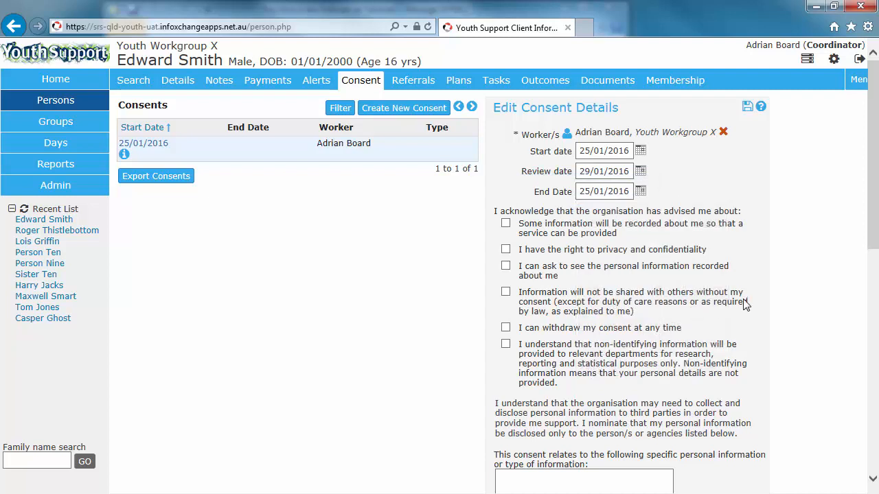
{"action": "scroll", "coordinate": [742, 302], "scroll_direction": "down", "scroll_amount": 3}
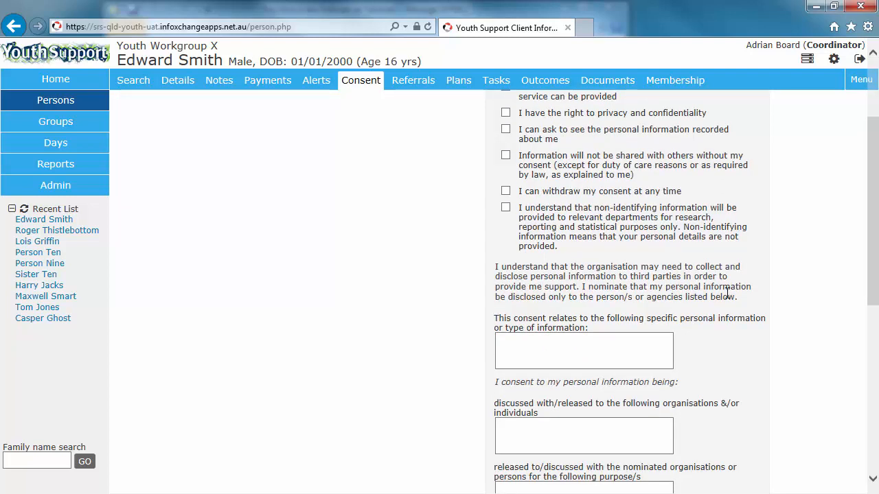
{"action": "scroll", "coordinate": [721, 296], "scroll_direction": "down", "scroll_amount": 8}
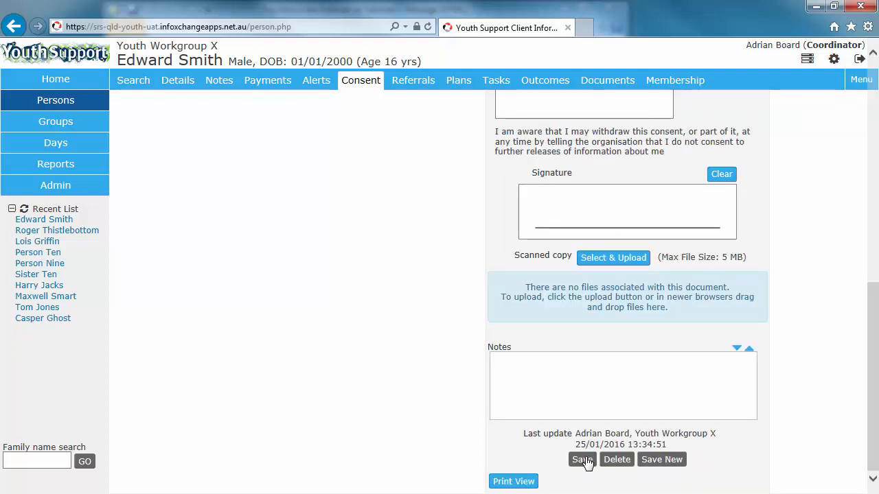
{"action": "left_click", "coordinate": [582, 460]}
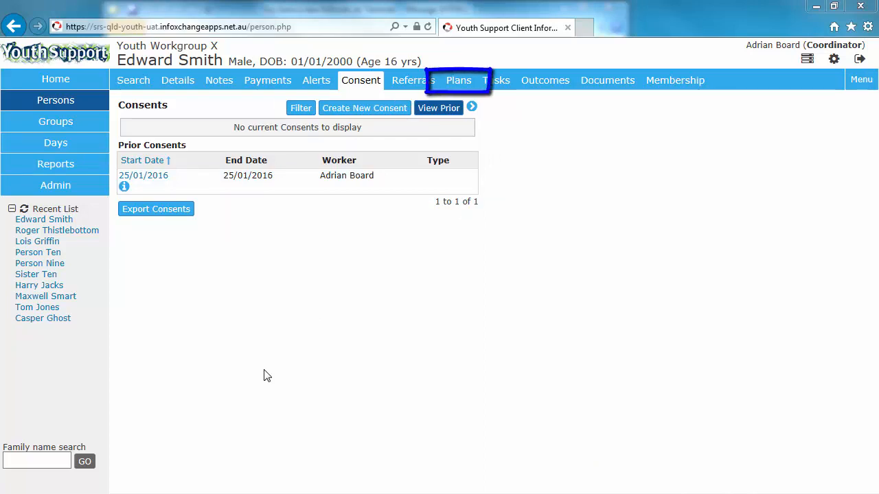
In the support plan's "Frequent conflict at home" action, rate Progress as 5 and replace the progress comments with "Goal fully achieved".
{"action": "left_click", "coordinate": [456, 81]}
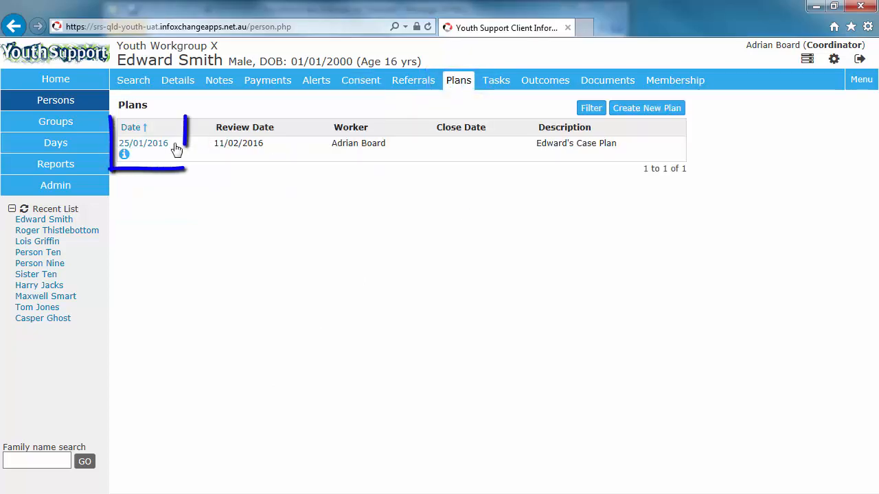
{"action": "left_click", "coordinate": [142, 144]}
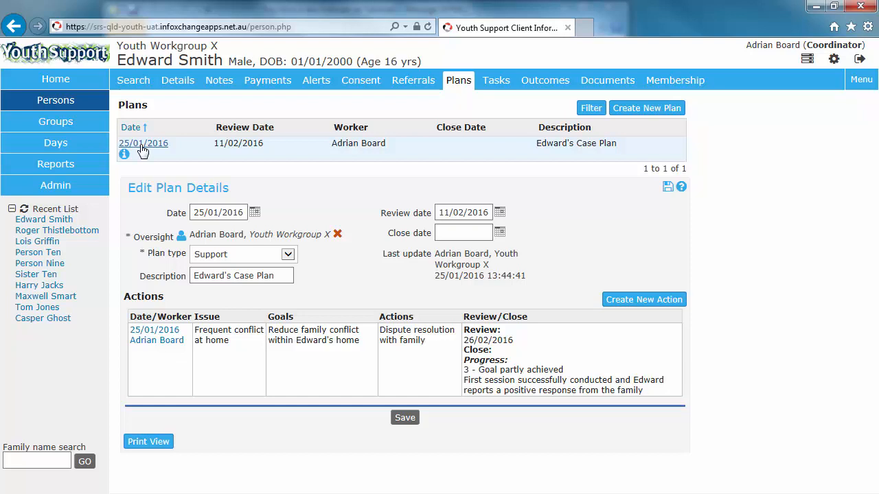
{"action": "left_click", "coordinate": [154, 332]}
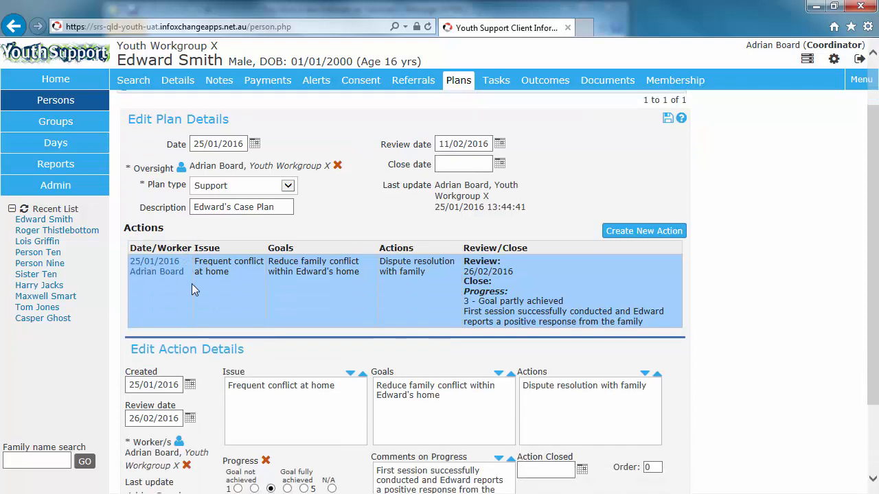
{"action": "scroll", "coordinate": [306, 280], "scroll_direction": "down", "scroll_amount": 1}
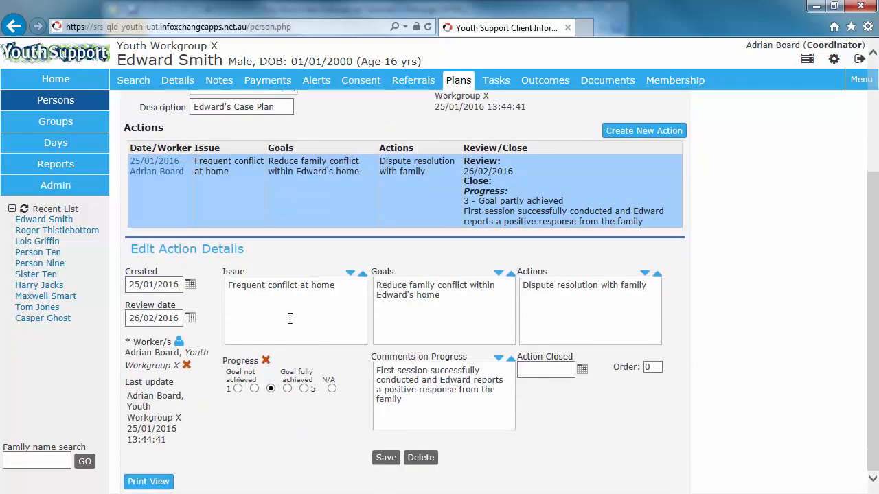
{"action": "left_click", "coordinate": [304, 388]}
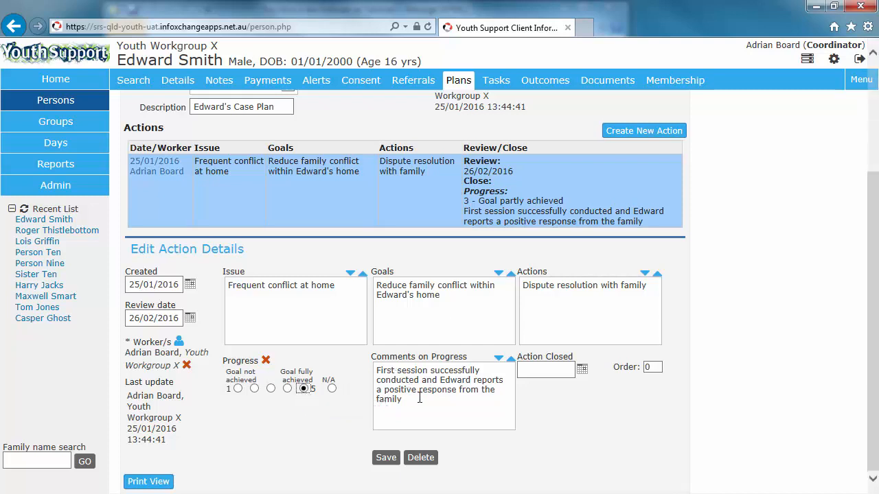
{"action": "left_click_drag", "start_coordinate": [419, 398], "coordinate": [329, 335]}
{"action": "type", "text": "Go"}
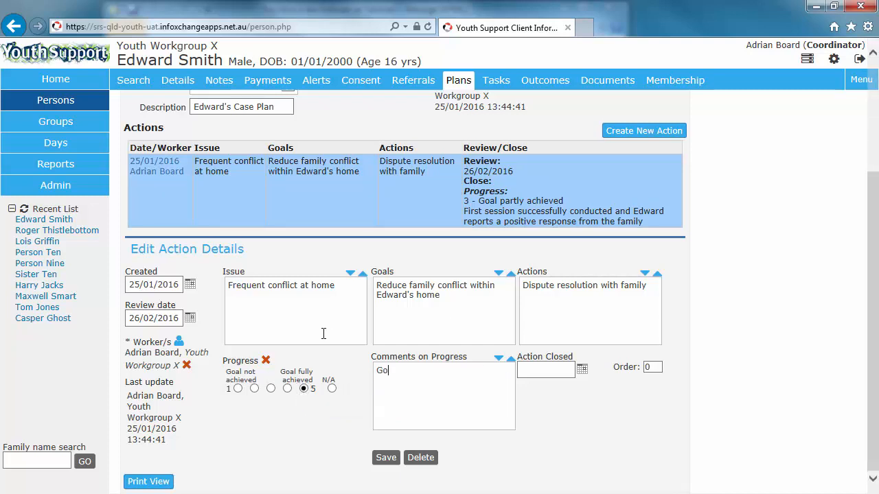
{"action": "type", "text": "al fully achieved"}
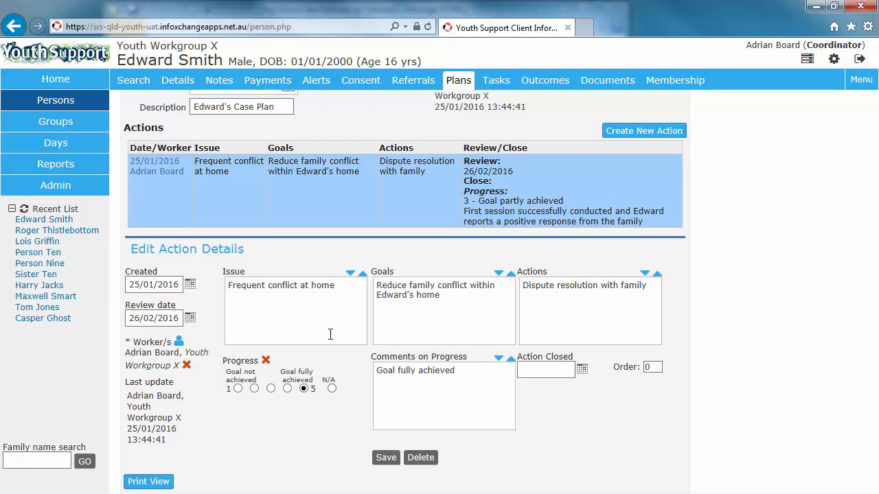
Set the action's Action Closed date to 25/01/2016 and save the action.
{"action": "left_click", "coordinate": [582, 369]}
{"action": "left_click", "coordinate": [542, 350]}
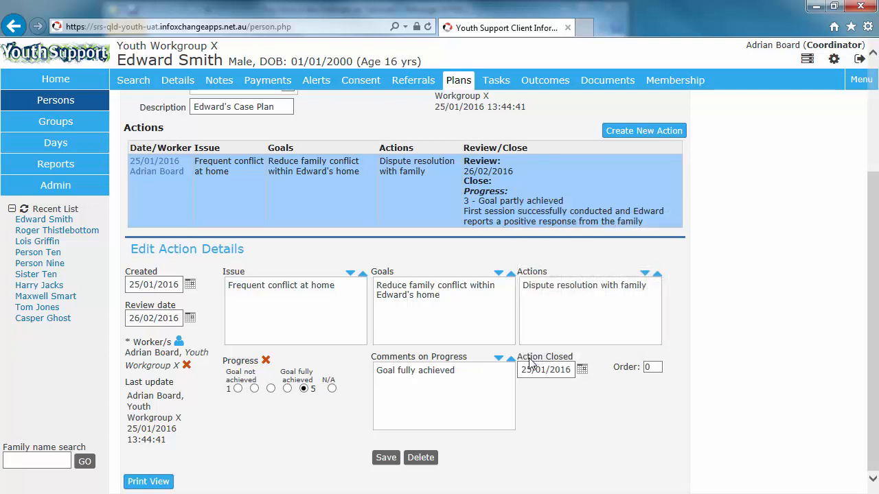
{"action": "left_click", "coordinate": [395, 460]}
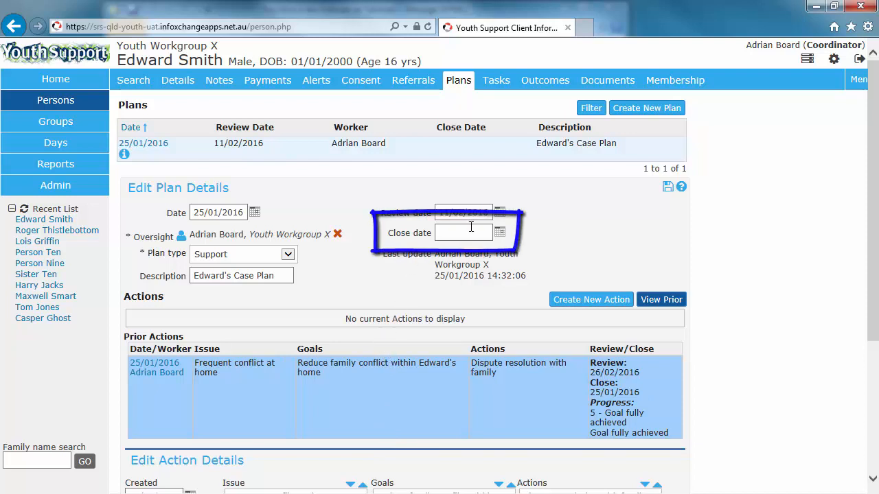
Set the support plan's Close date to 25/01/2016 and save the plan.
{"action": "left_click", "coordinate": [500, 233]}
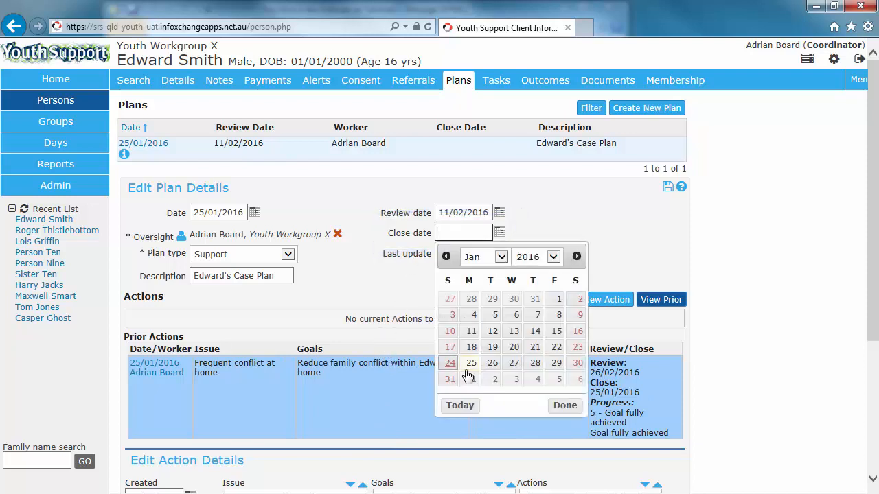
{"action": "left_click", "coordinate": [459, 406]}
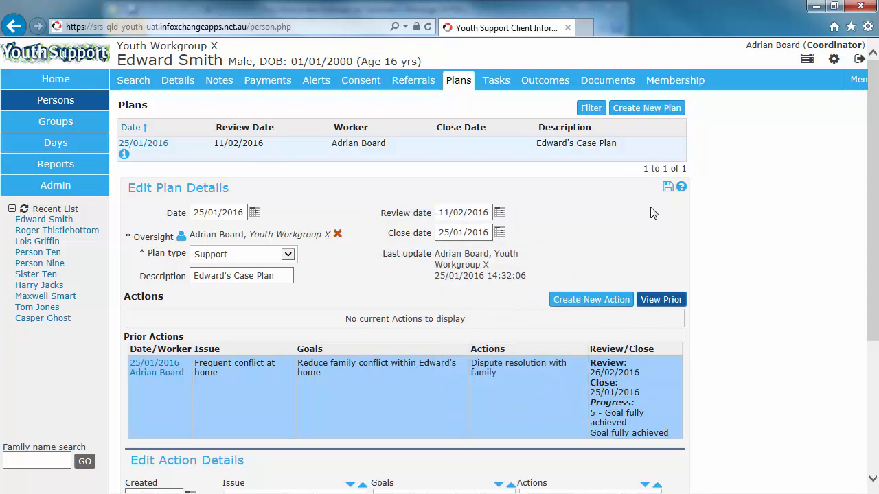
{"action": "scroll", "coordinate": [559, 232], "scroll_direction": "down", "scroll_amount": 3}
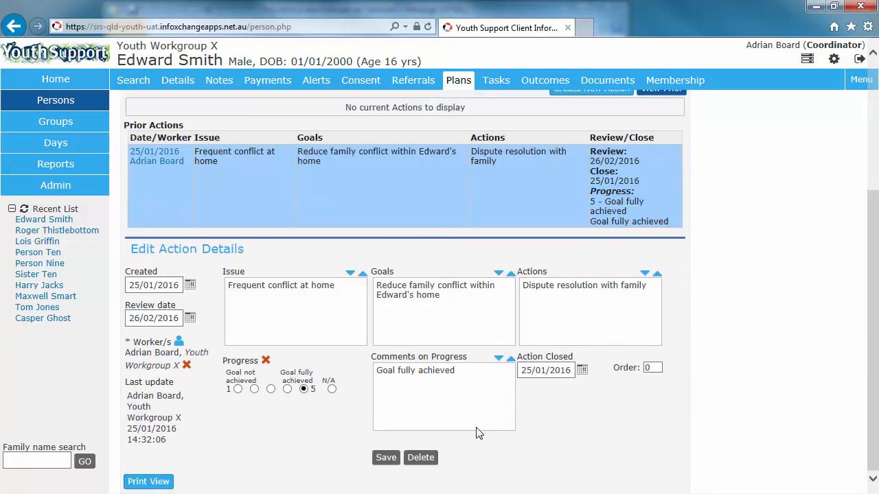
{"action": "scroll", "coordinate": [478, 433], "scroll_direction": "up", "scroll_amount": 3}
{"action": "left_click", "coordinate": [668, 189]}
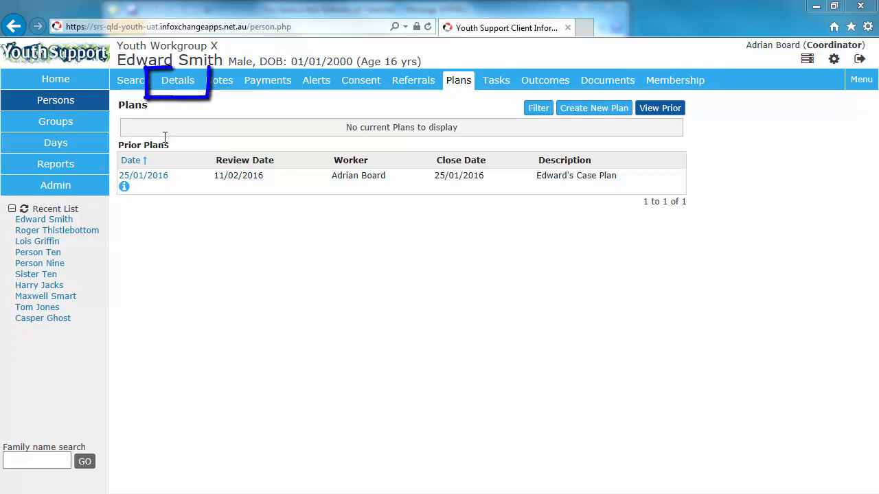
Mark the client's Case Worker as no longer the current key worker with End Date 25/01/2016, save, and check the prior key workers.
{"action": "left_click", "coordinate": [175, 88]}
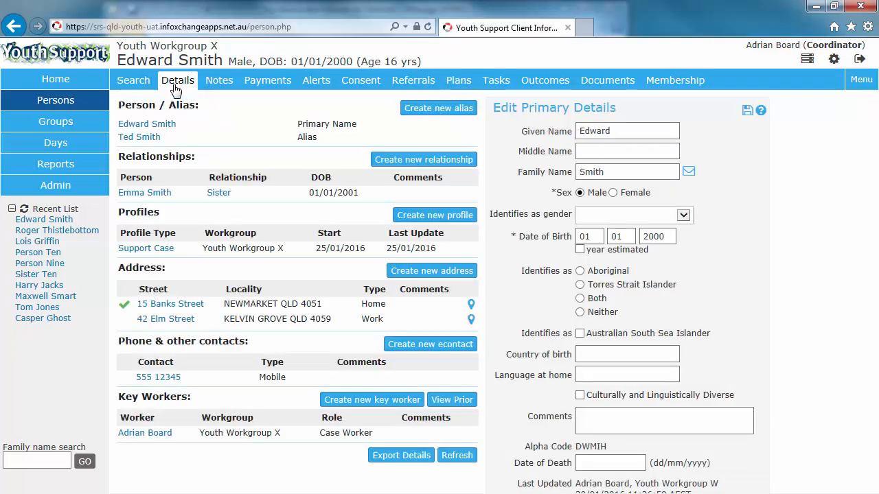
{"action": "left_click", "coordinate": [167, 435]}
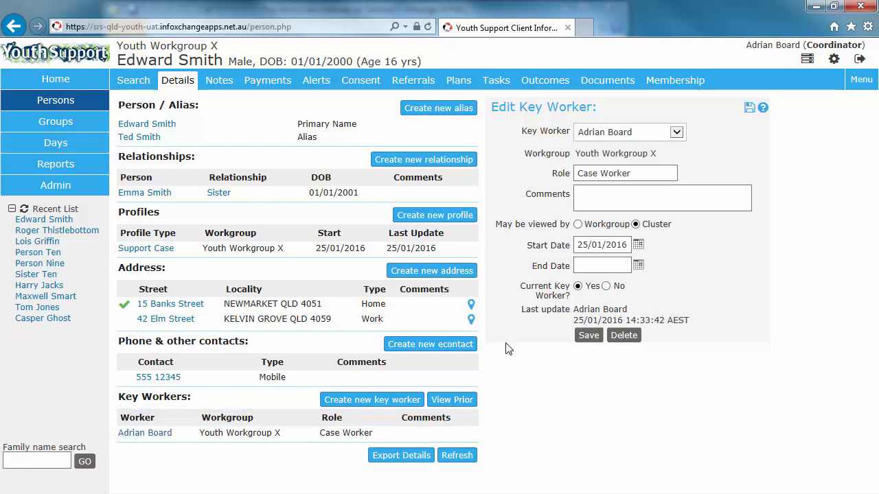
{"action": "left_click", "coordinate": [606, 286]}
{"action": "left_click", "coordinate": [639, 265]}
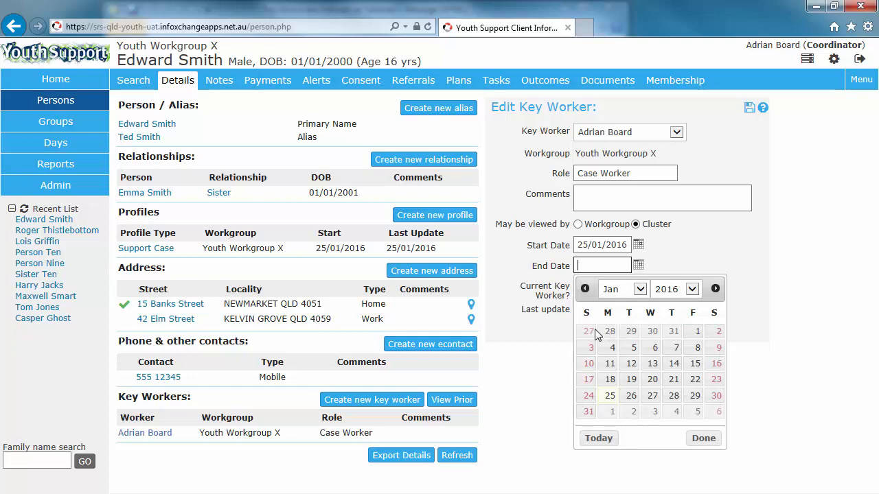
{"action": "left_click", "coordinate": [611, 396]}
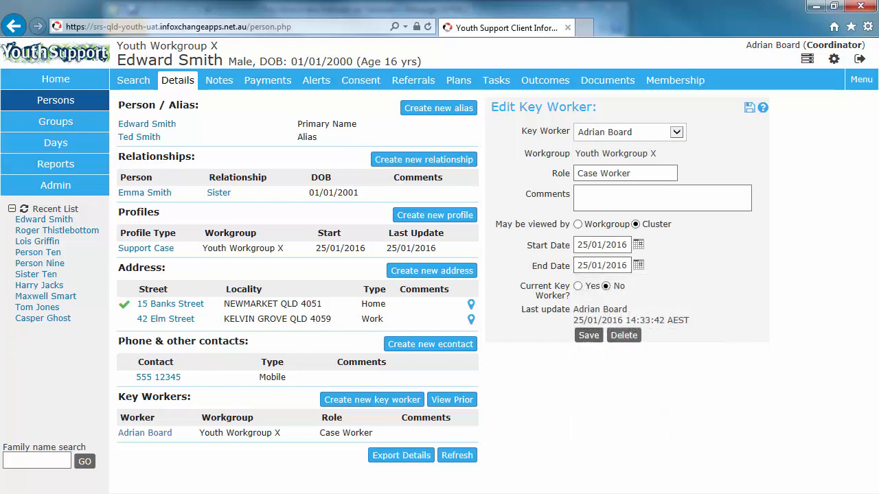
{"action": "left_click", "coordinate": [582, 337]}
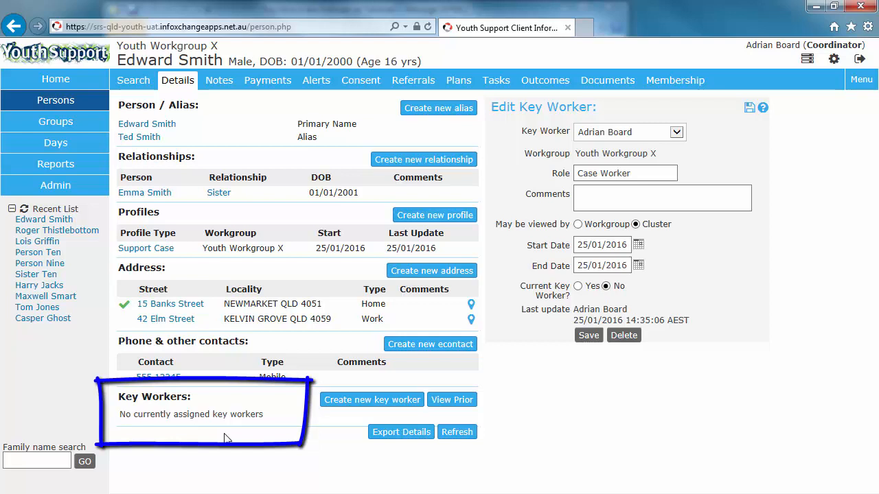
{"action": "left_click", "coordinate": [460, 403]}
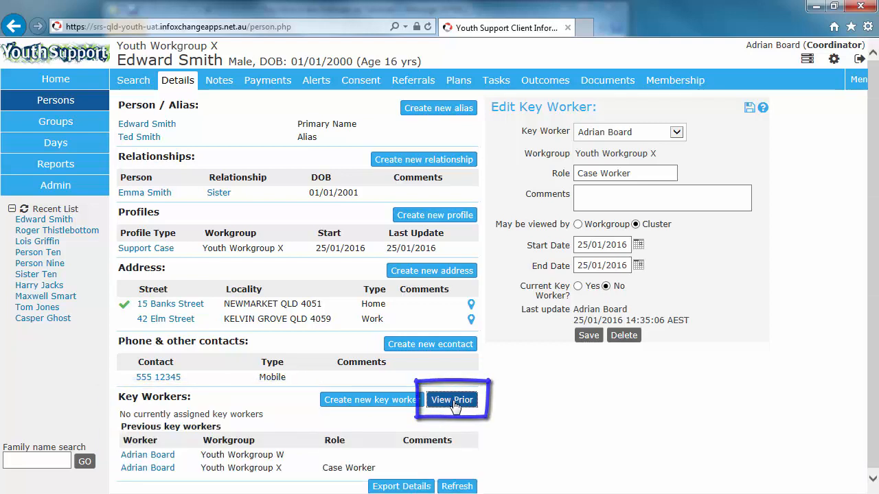
{"action": "left_click", "coordinate": [453, 402]}
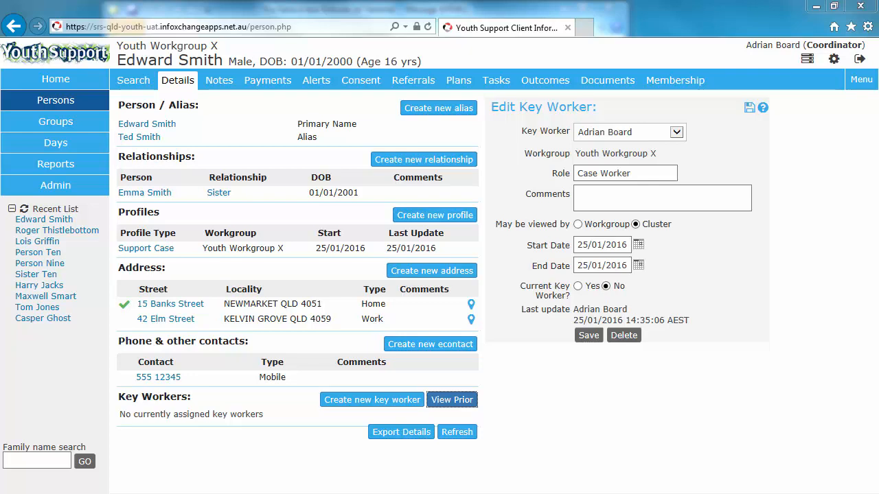
Close the Support Case profile with Close Date 25/01/2016 and exit reason "Majority of needs/ plan goals met", and save it.
{"action": "left_click", "coordinate": [136, 249]}
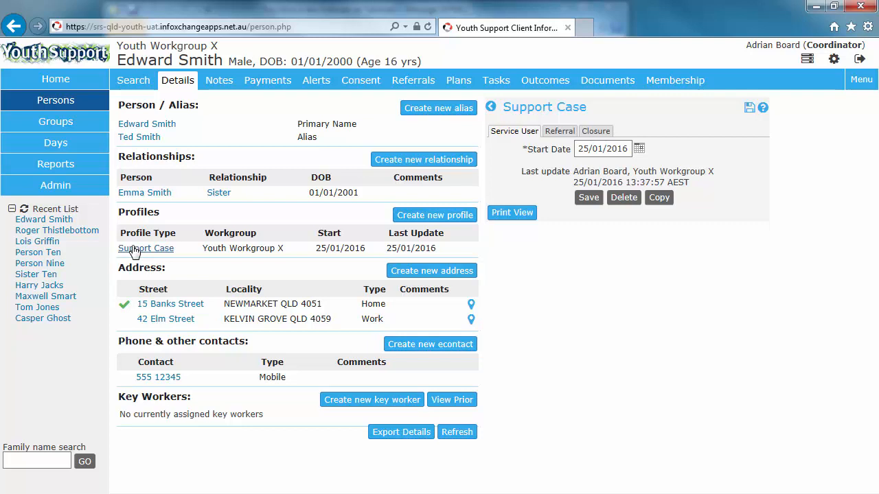
{"action": "left_click", "coordinate": [596, 133]}
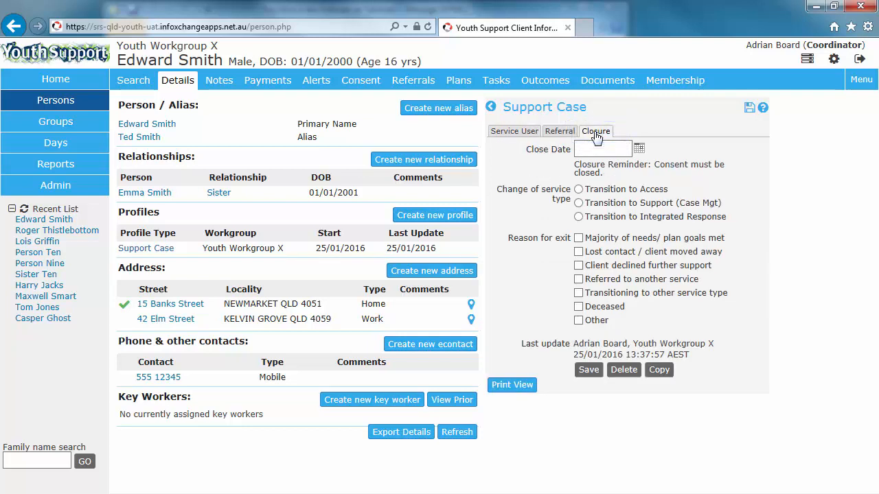
{"action": "left_click", "coordinate": [640, 149]}
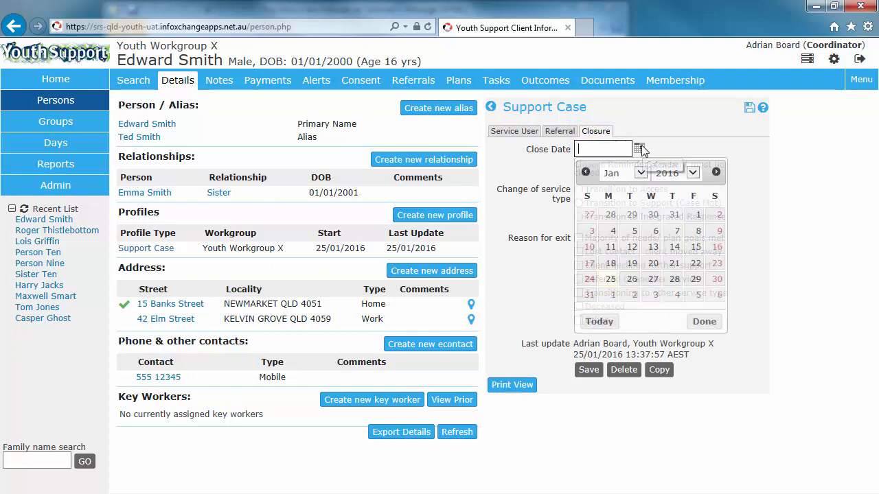
{"action": "left_click", "coordinate": [594, 323]}
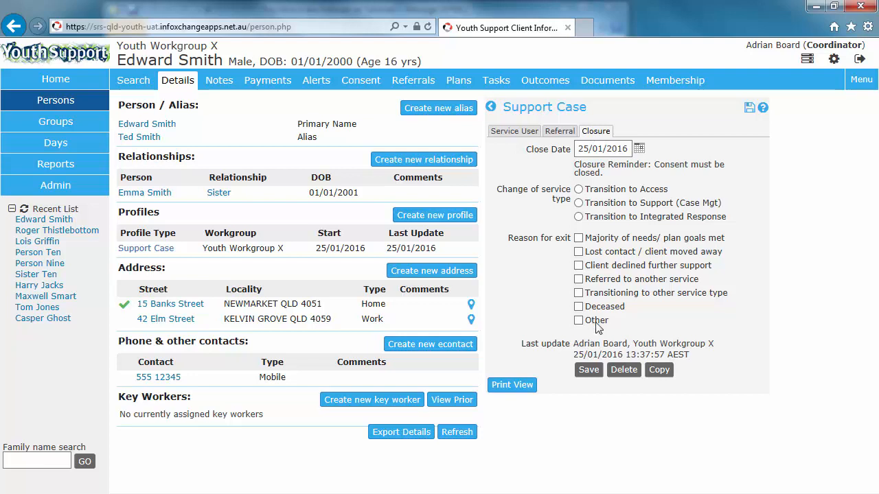
{"action": "left_click", "coordinate": [578, 237]}
{"action": "left_click", "coordinate": [589, 370]}
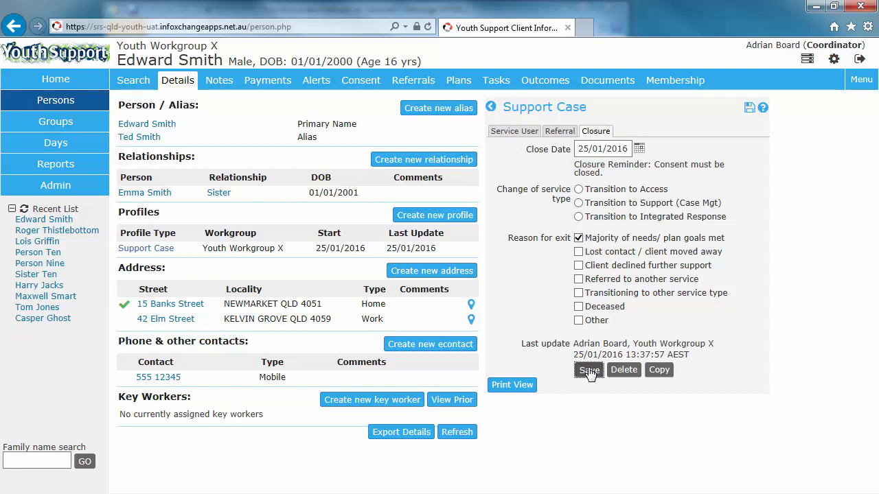